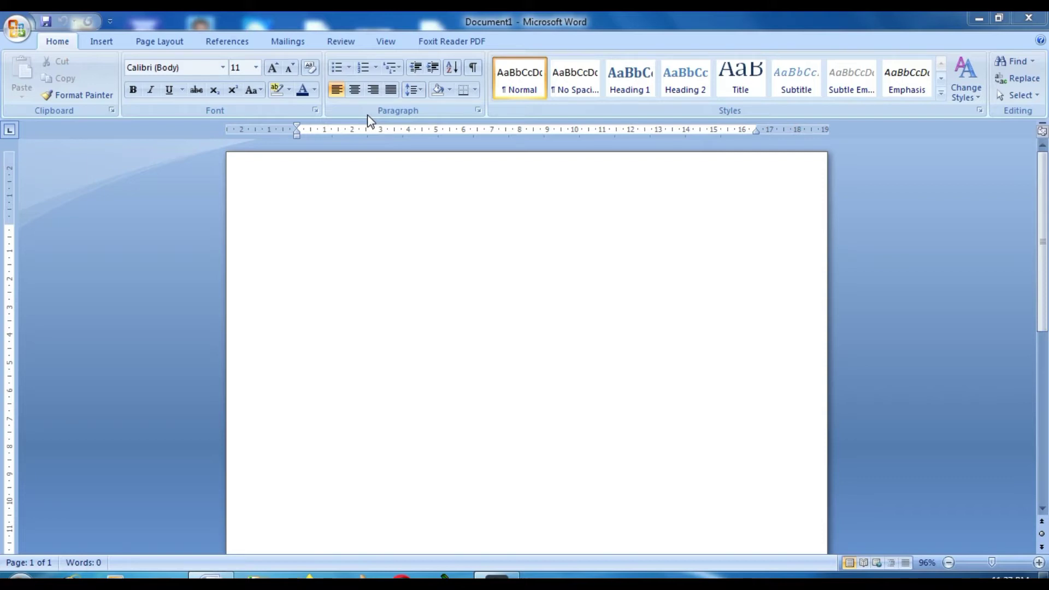
Begin a list on the blank page using solid round filled bullets
click(626, 473)
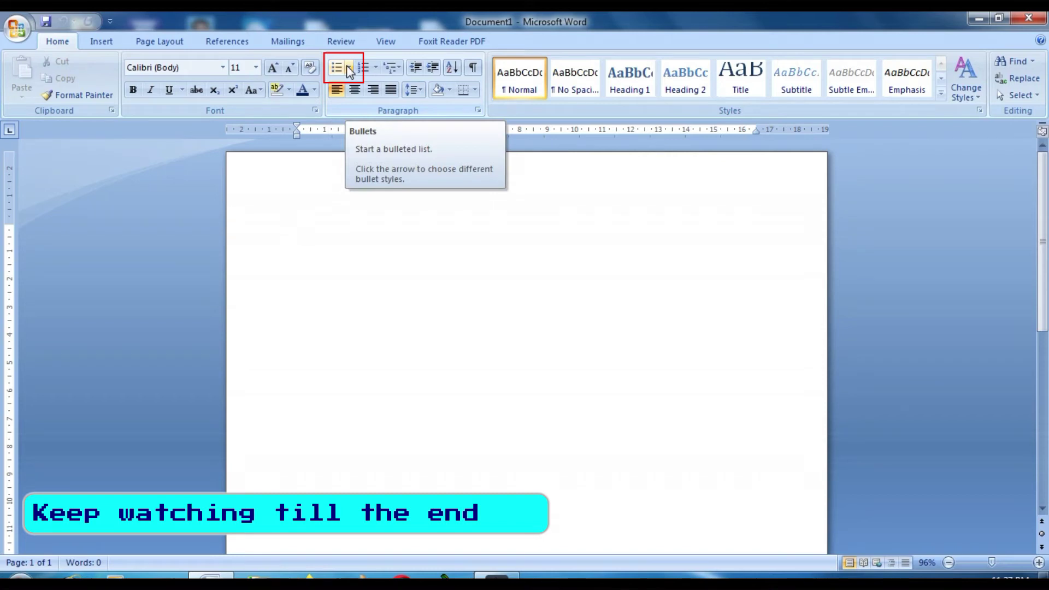
click(349, 68)
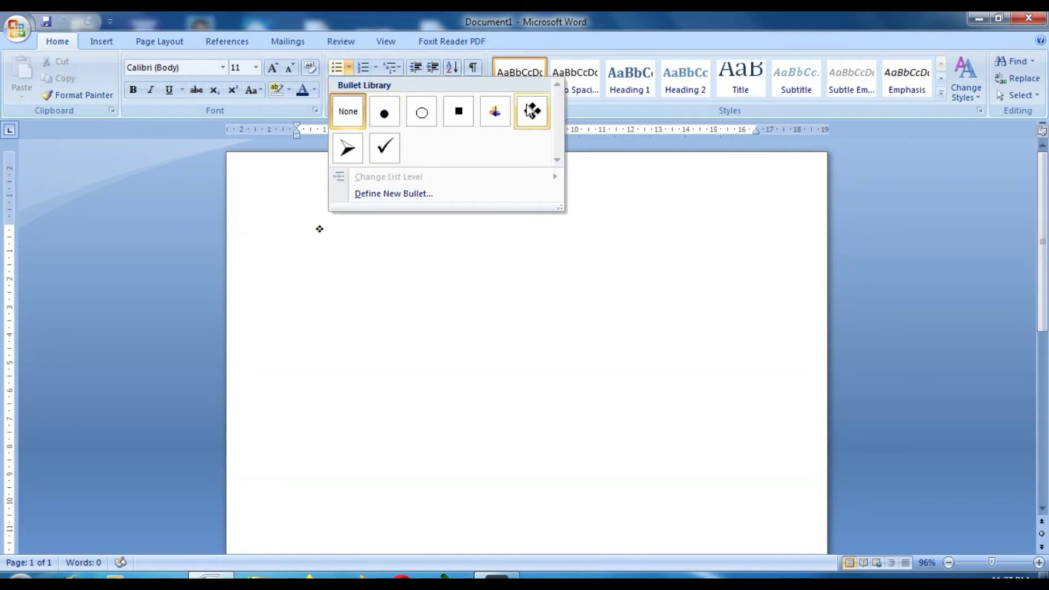
click(385, 114)
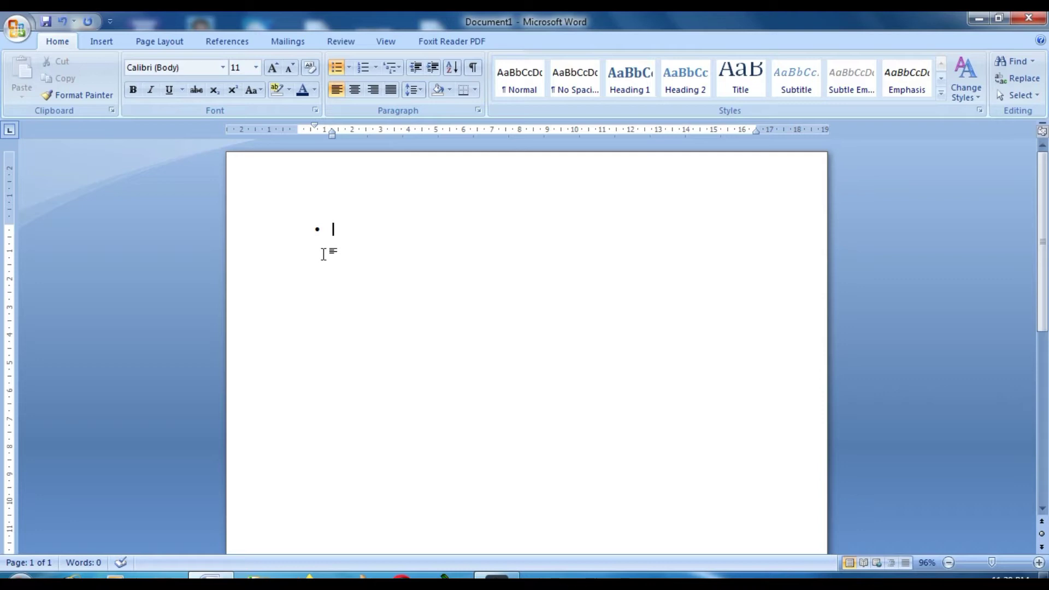
Type Point1, Point2, Point3 and Point4 as separate bullet items, leaving a new empty bullet
text(p)
text(oint1)
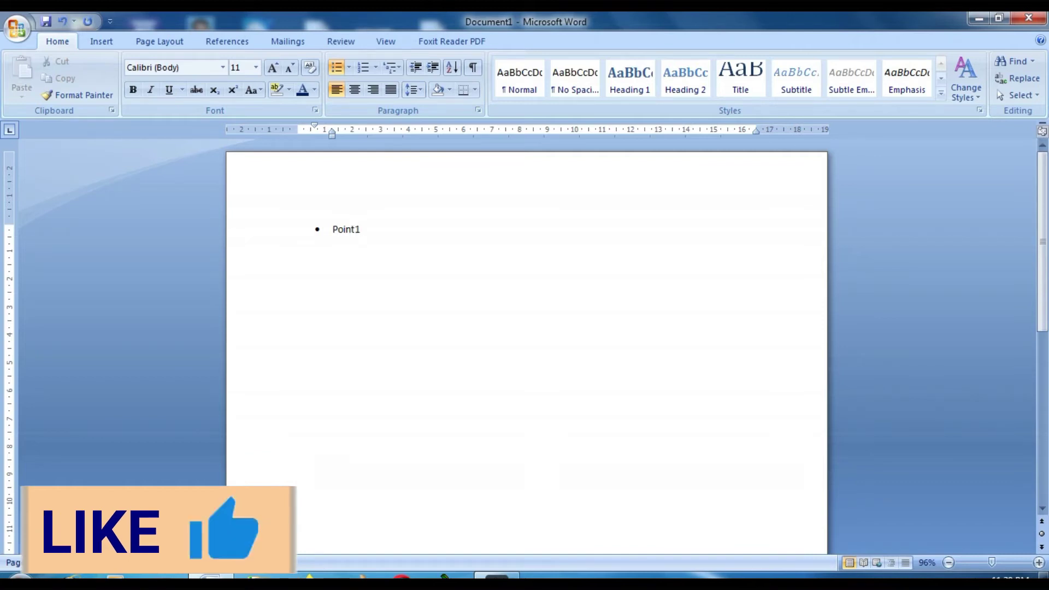
key(Return)
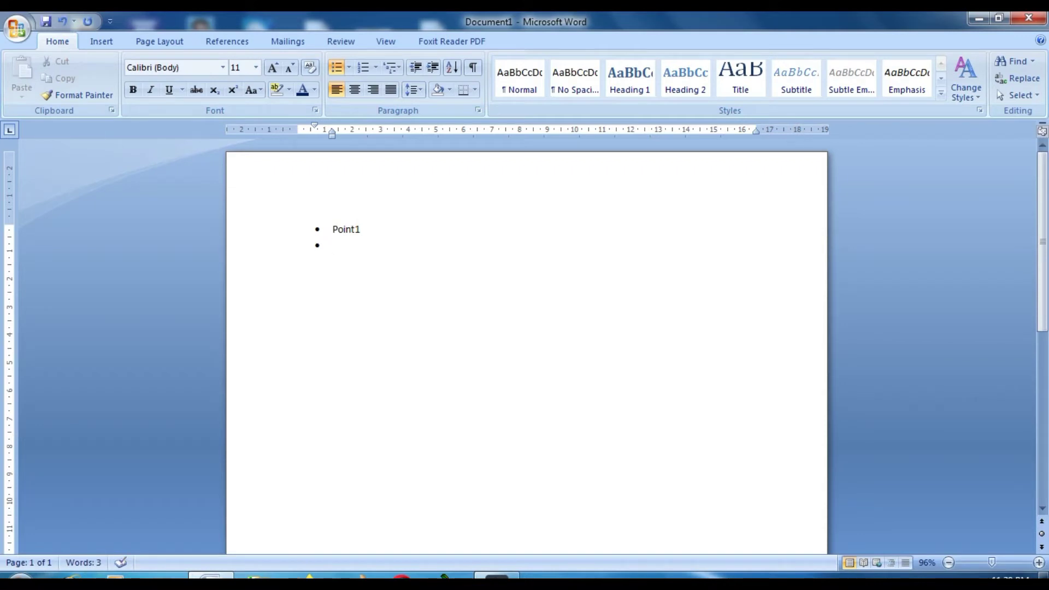
text(pon)
key(BackSpace)
text(int2)
key(Return)
text(p)
text(oint)
text(3)
key(Return)
text(point4)
key(Return)
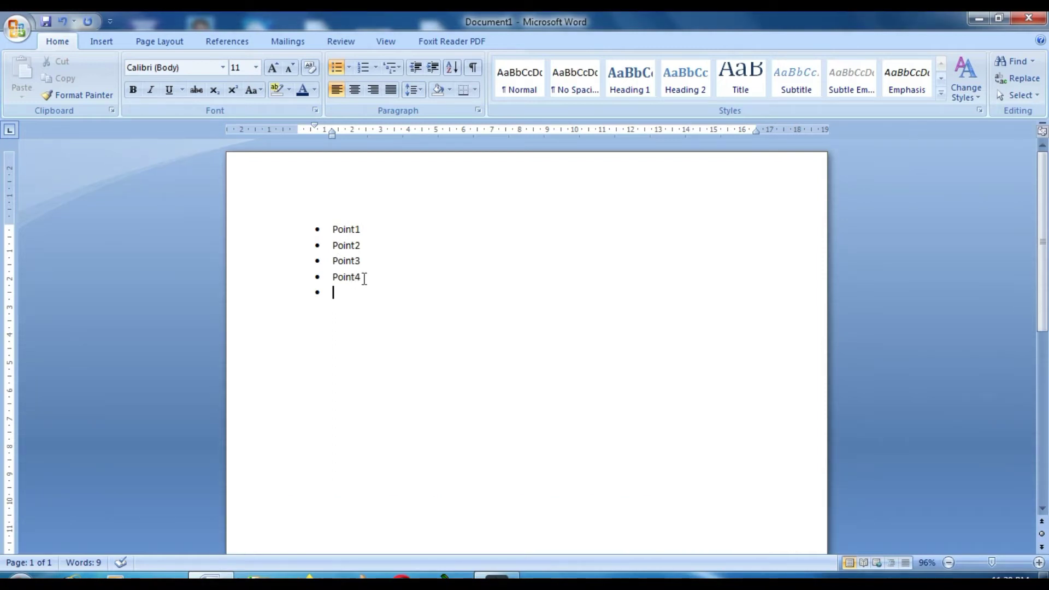
Switch the Point1–Point4 bullets to arrowheads from the Bullet Library
click(363, 277)
drag(370, 297, 327, 232)
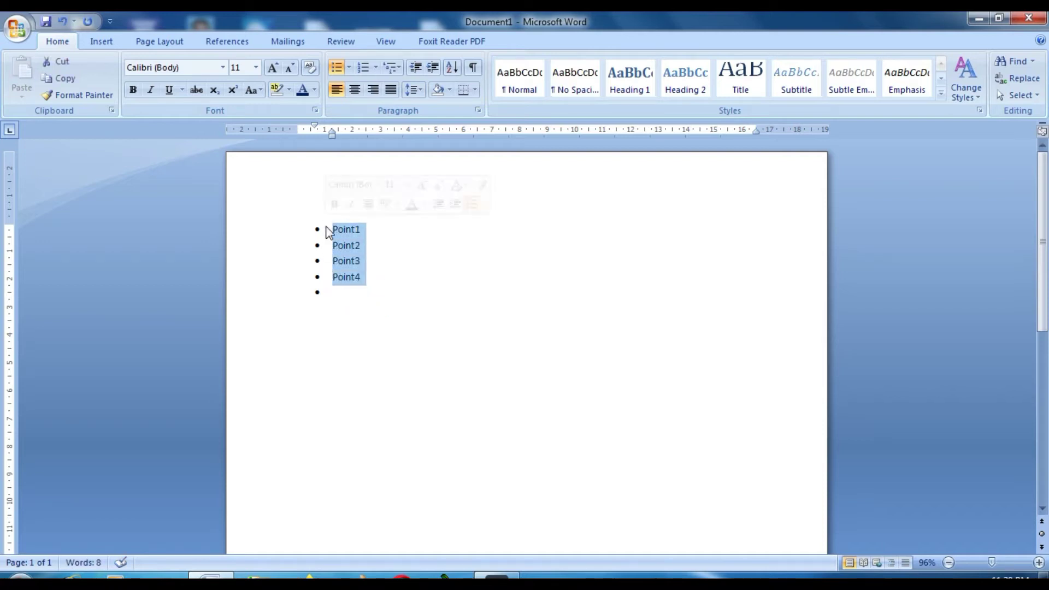
click(349, 67)
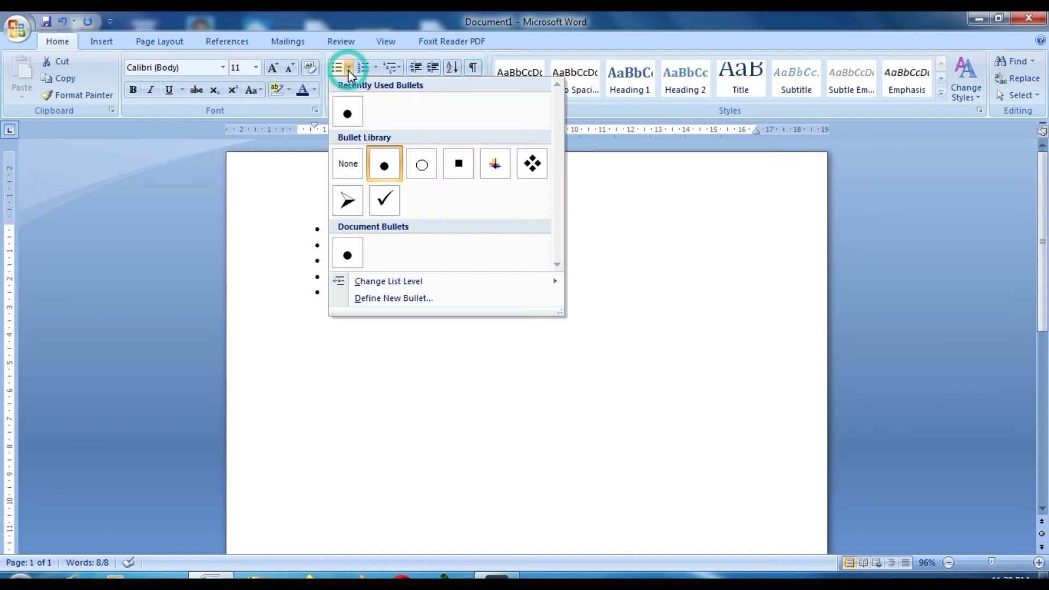
click(351, 207)
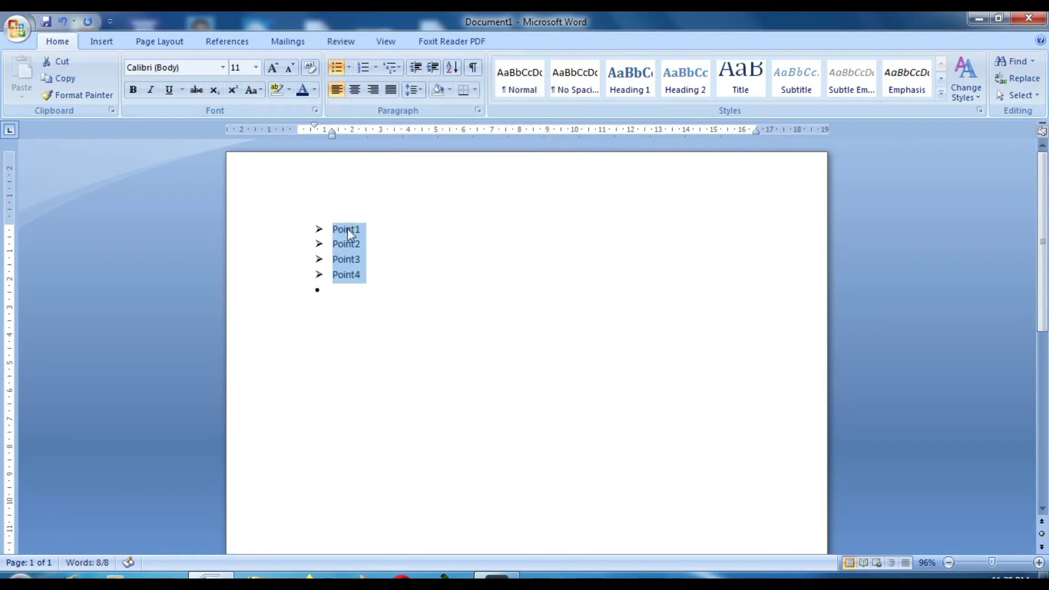
click(335, 293)
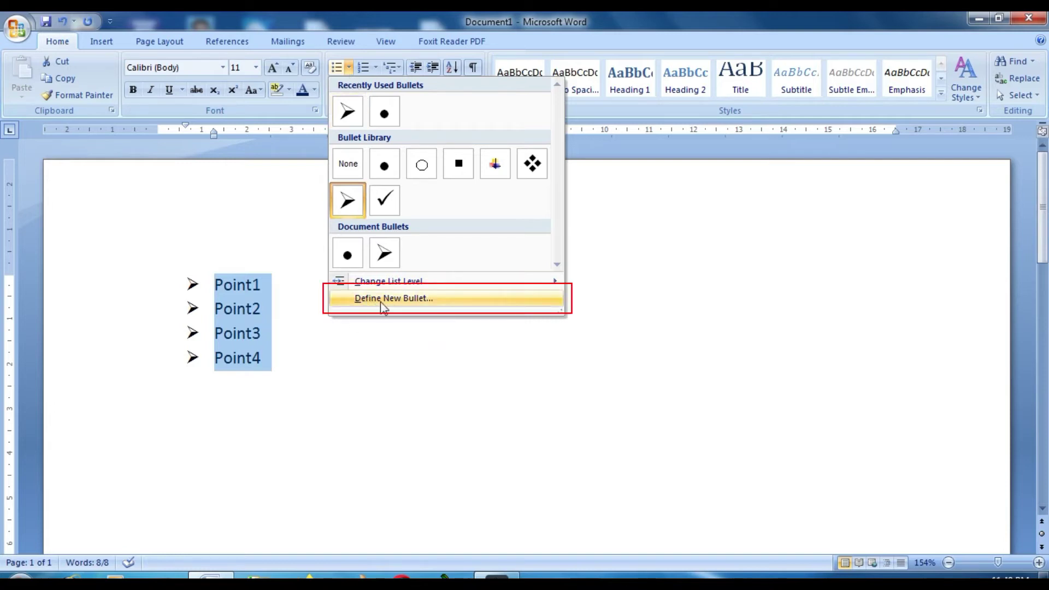
Define a custom bullet using the Wingdings telephone symbol for Point1–Point4
click(415, 304)
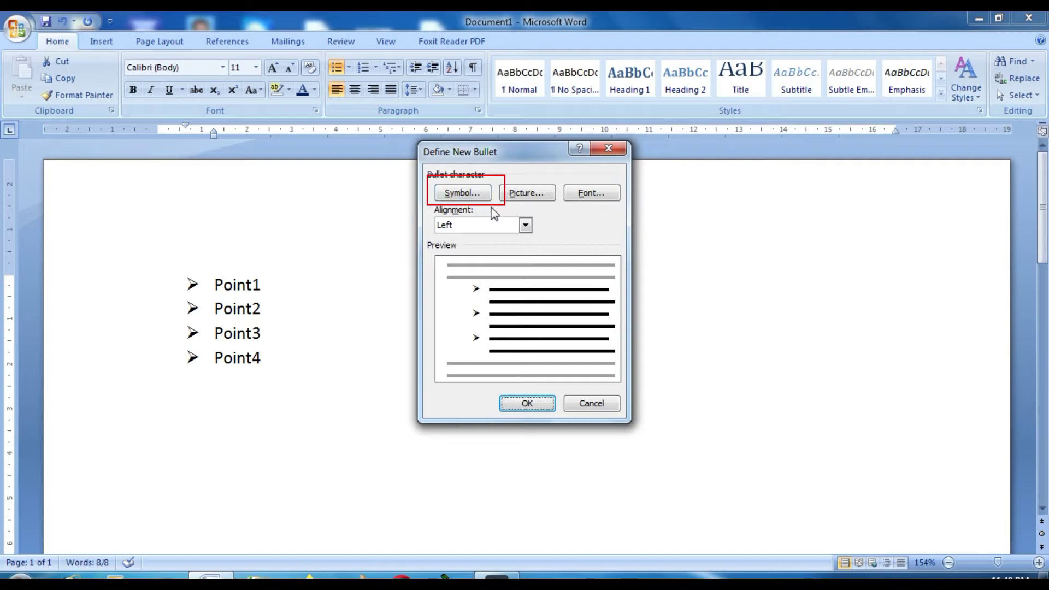
click(463, 193)
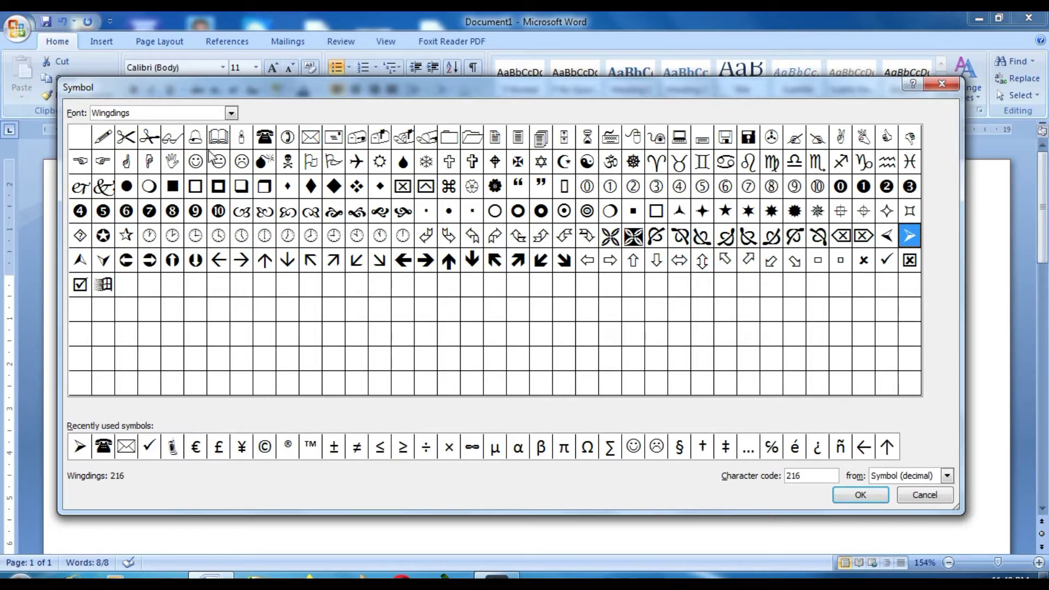
click(262, 144)
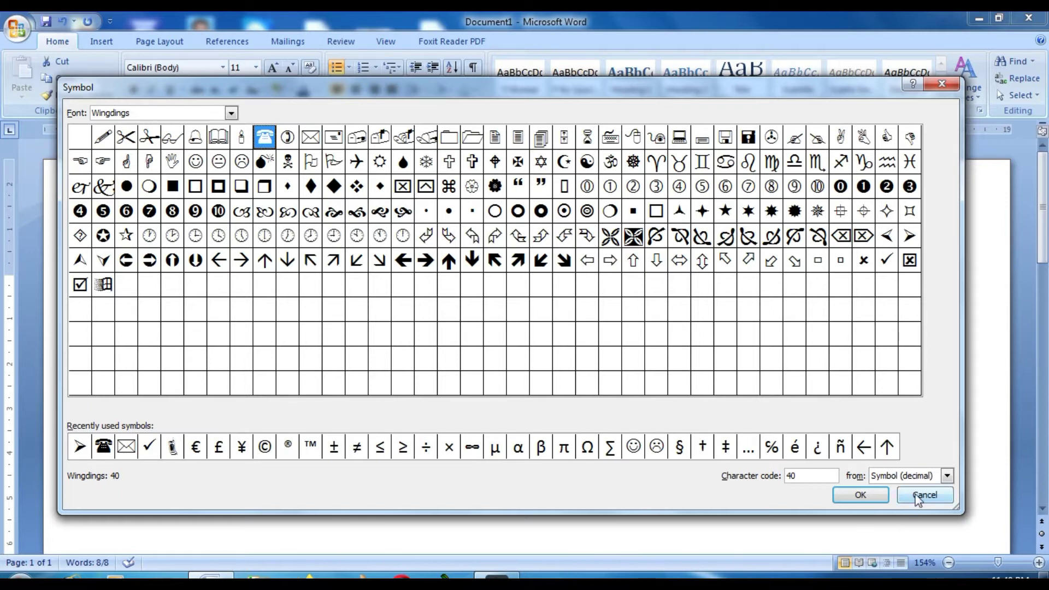
click(863, 495)
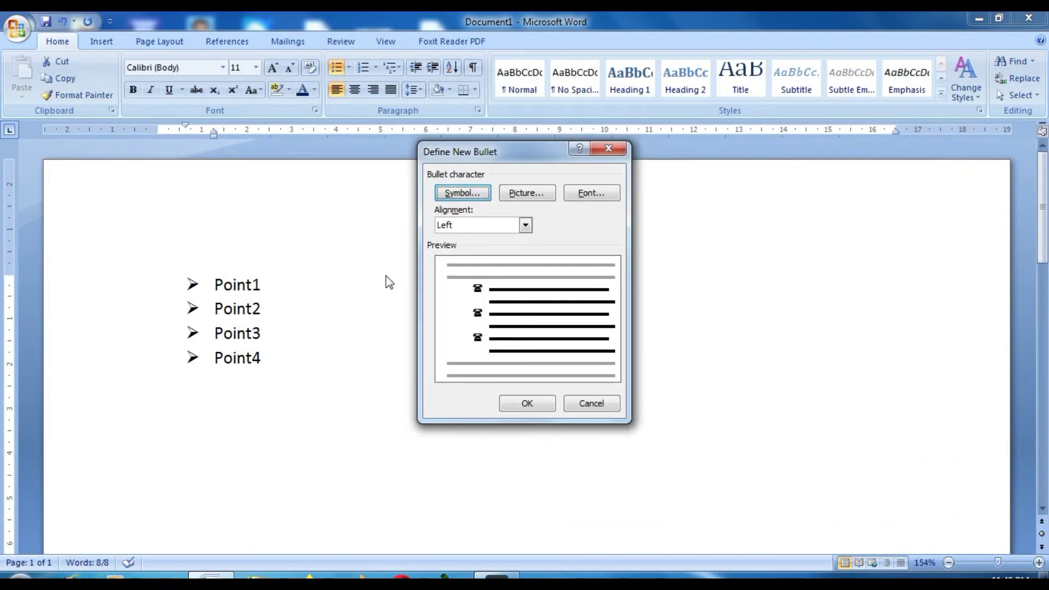
click(526, 404)
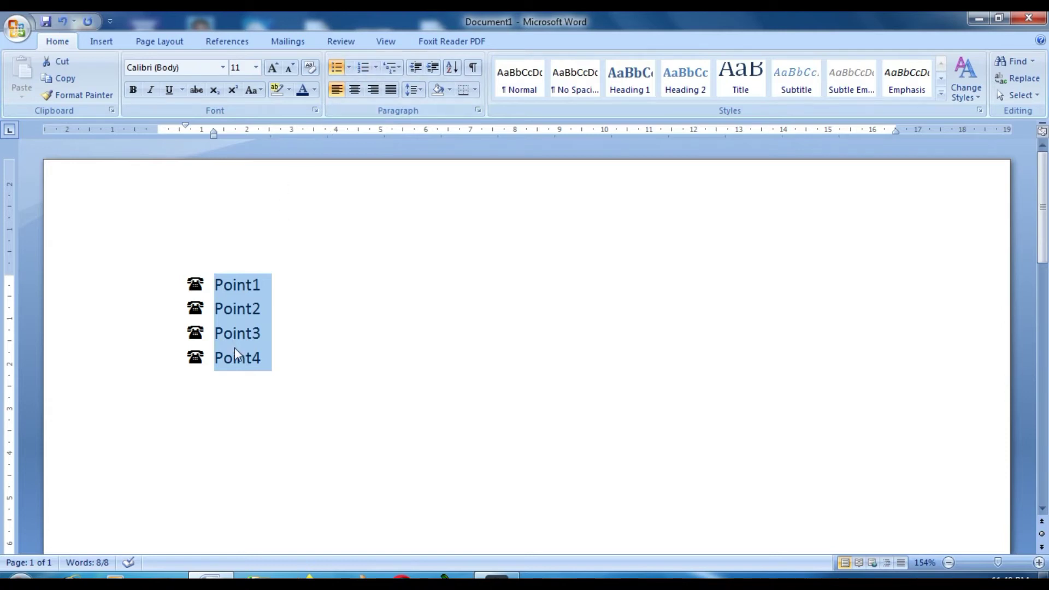
click(347, 67)
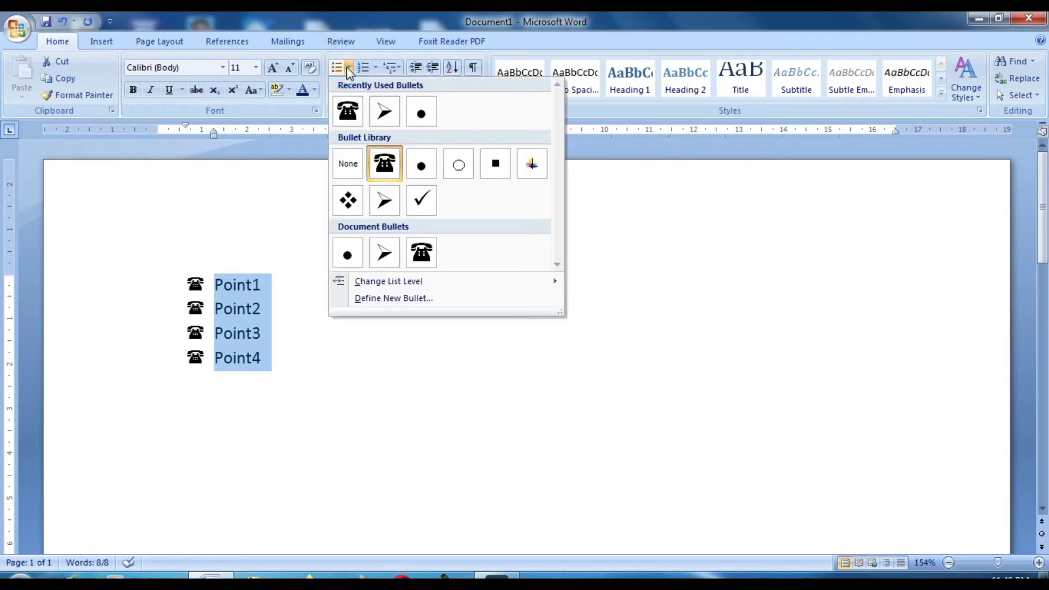
Start another custom bullet and browse the symbol fonts, trying Wingdings 2
click(373, 303)
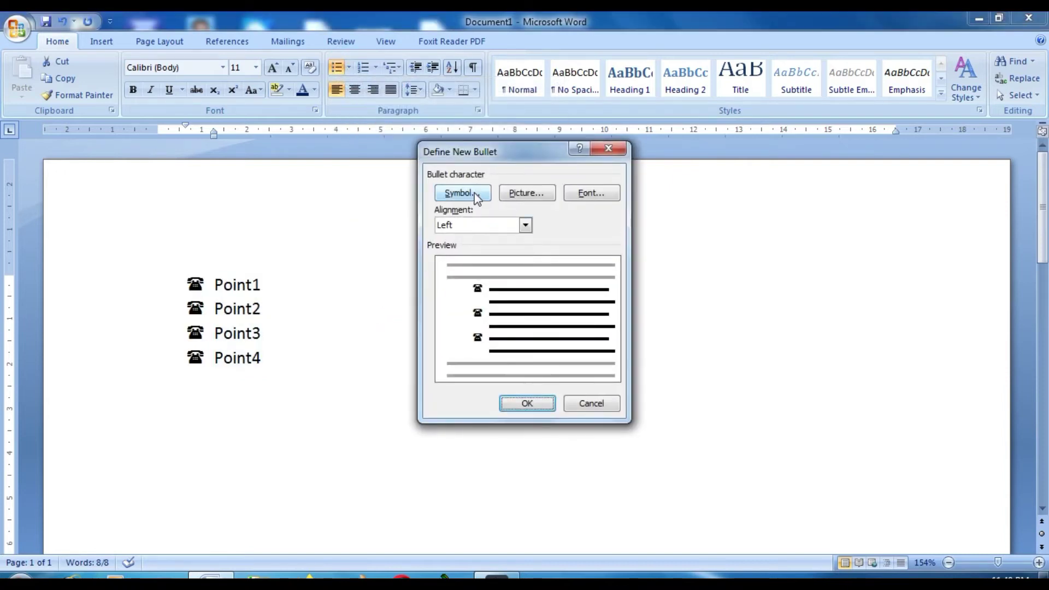
click(475, 193)
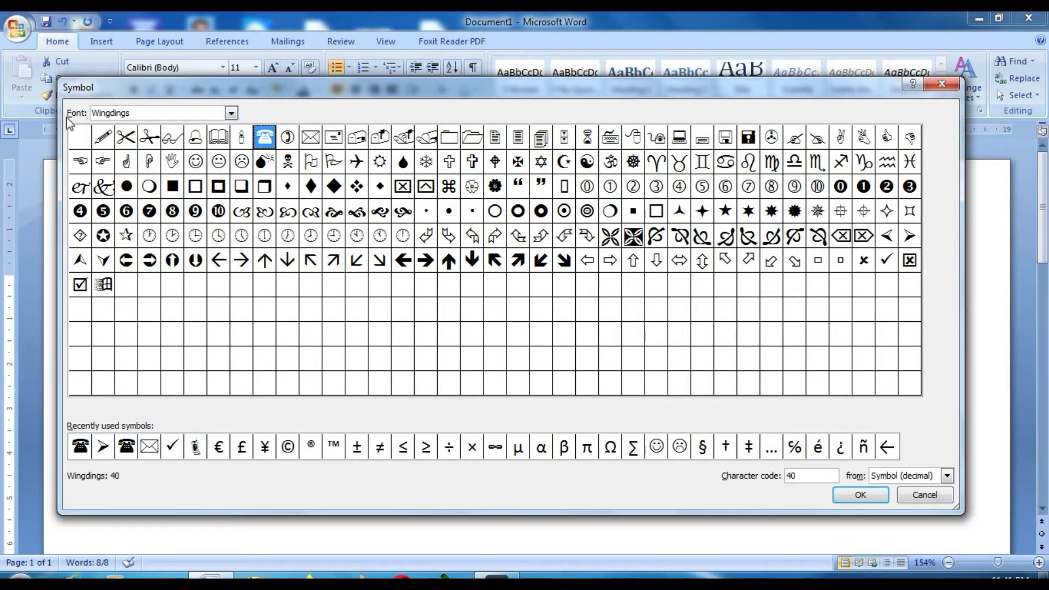
click(232, 113)
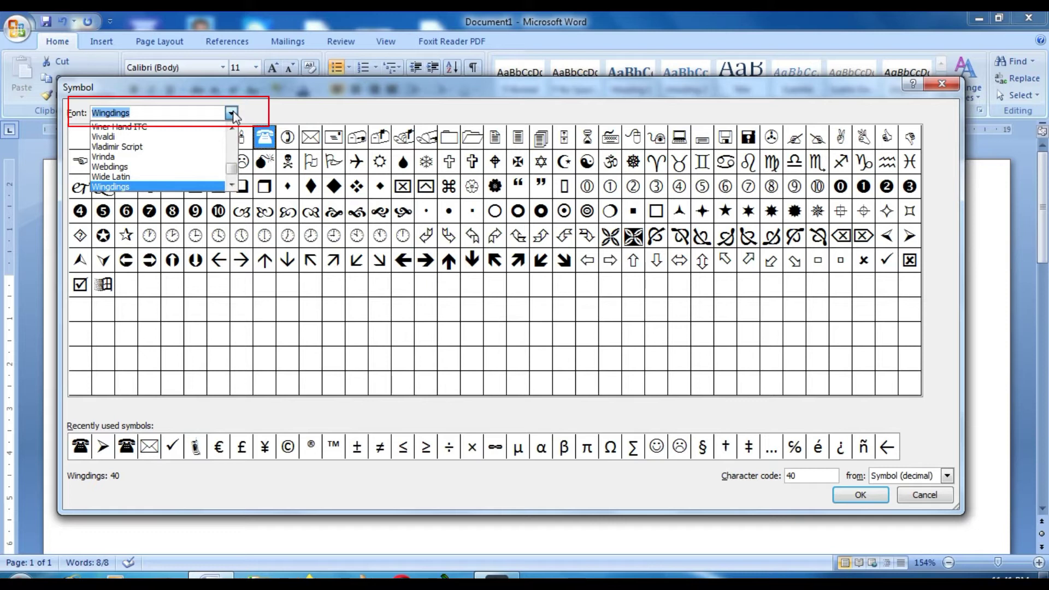
scroll(192, 134, up, 1)
scroll(192, 133, up, 1)
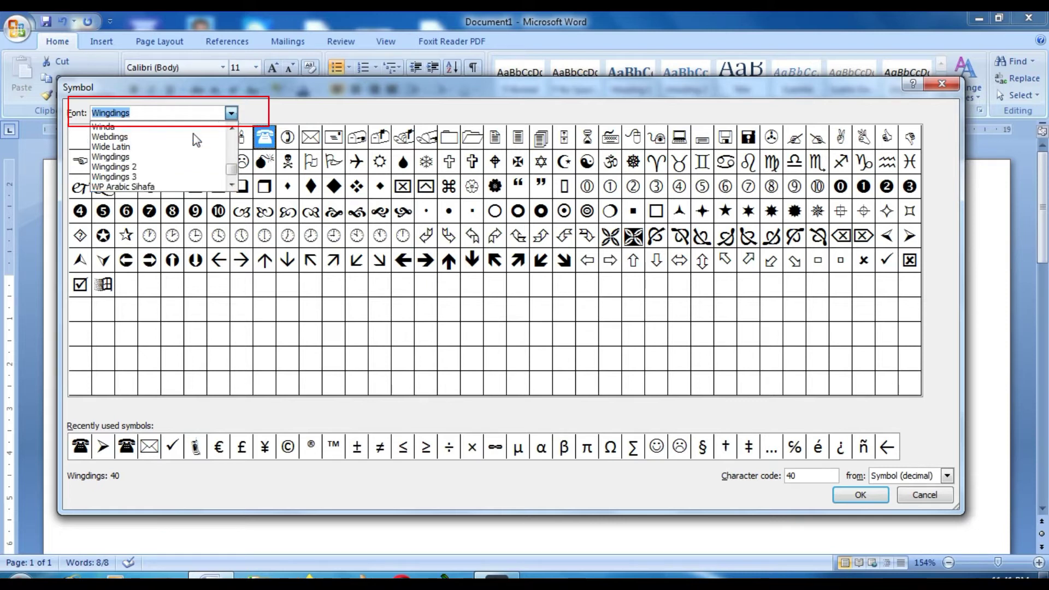
scroll(192, 136, up, 1)
scroll(193, 136, up, 1)
scroll(192, 136, down, 1)
scroll(195, 139, down, 1)
scroll(194, 139, down, 1)
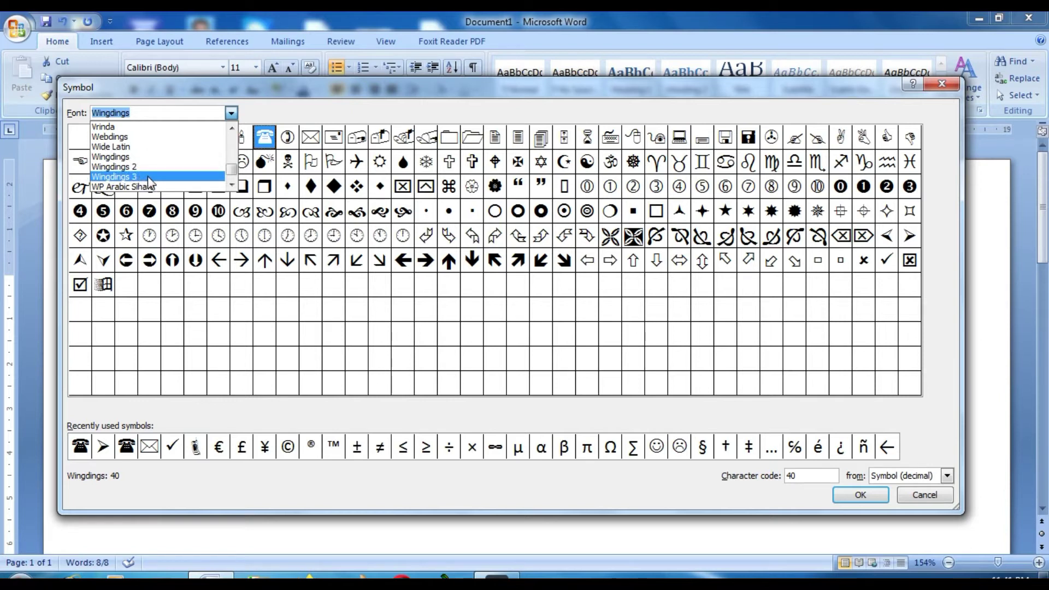
click(232, 115)
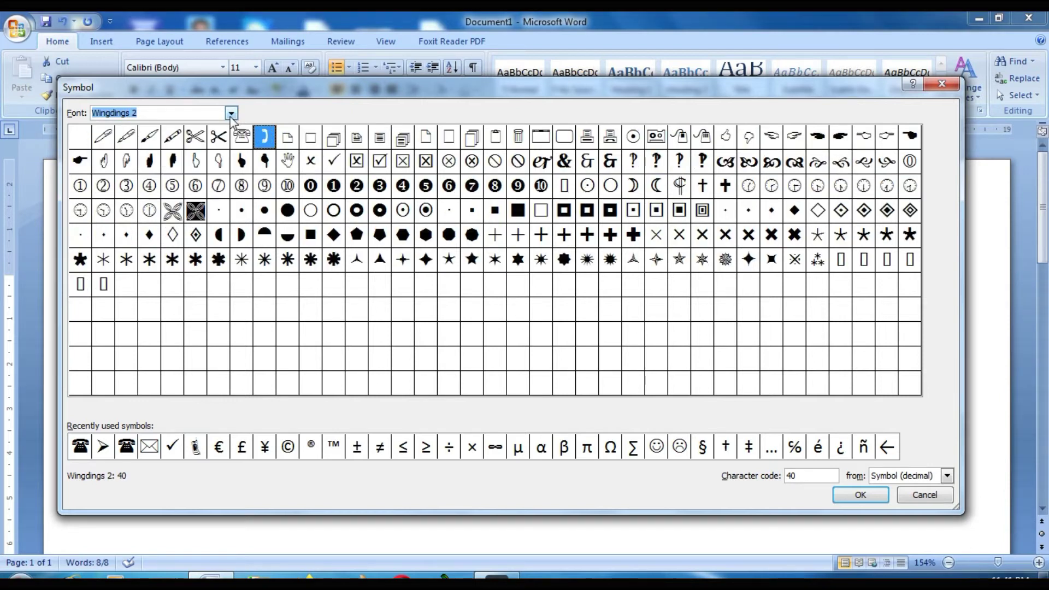
Pick the solid right-pointing triangle from Wingdings 3 as the new list bullet
click(231, 114)
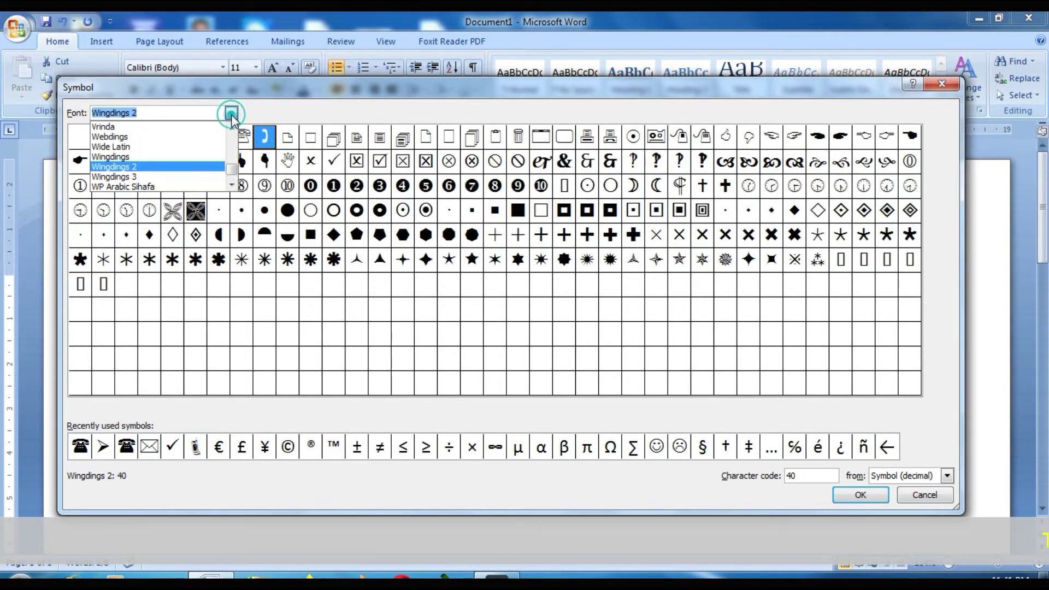
click(129, 158)
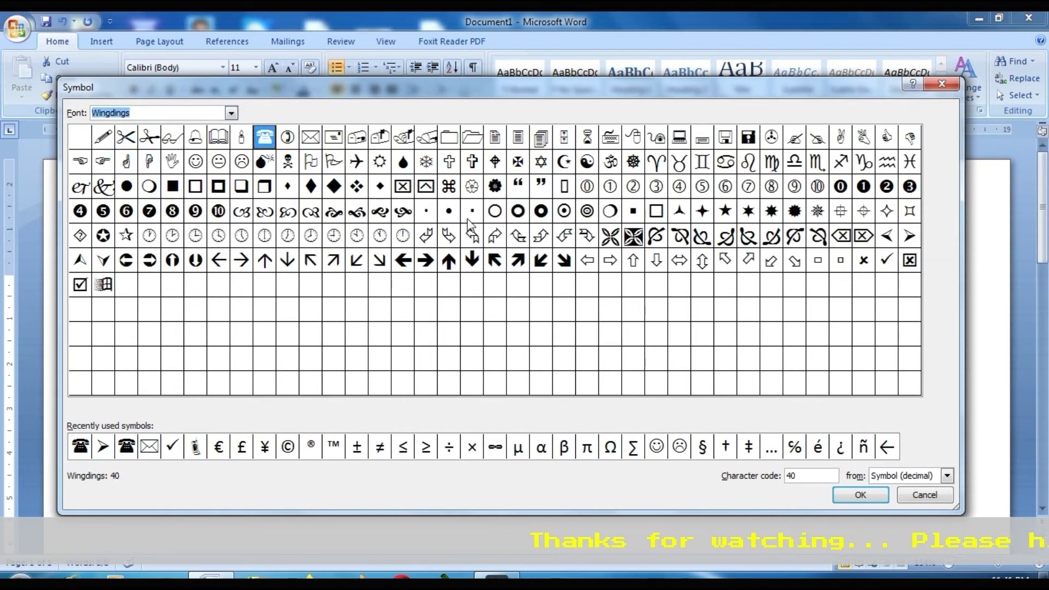
click(231, 113)
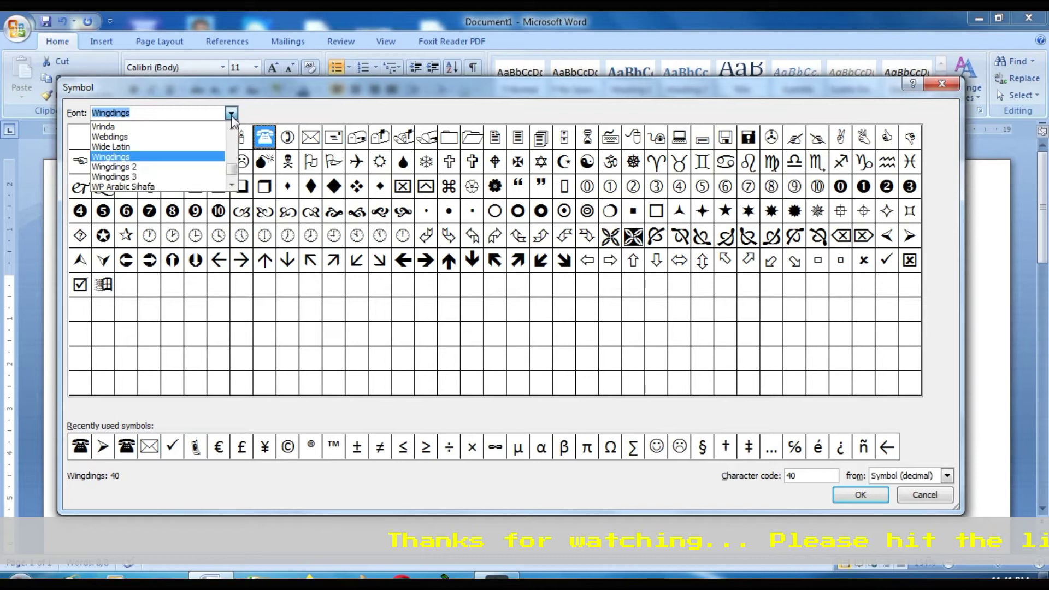
click(178, 177)
click(335, 187)
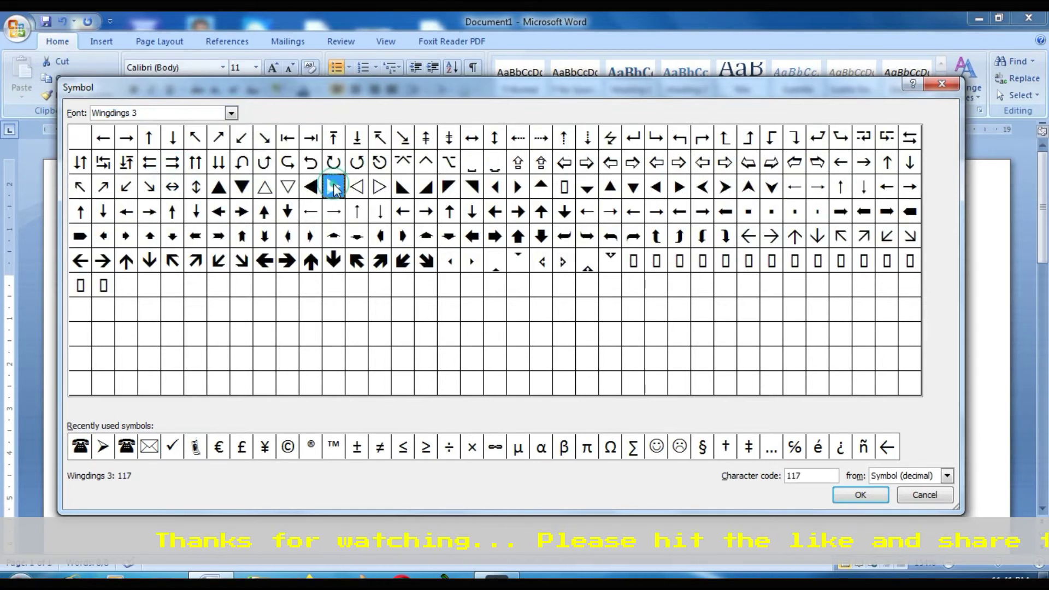
click(860, 495)
click(533, 404)
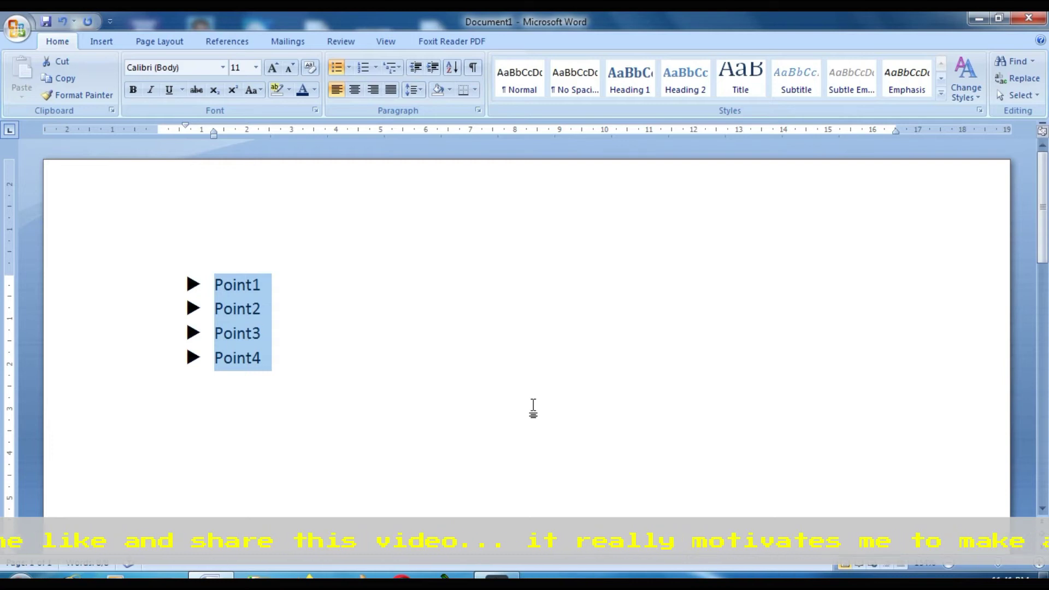
Renumber Point1–Point4 with the 1. 2. 3. format from the Numbering Library
click(286, 380)
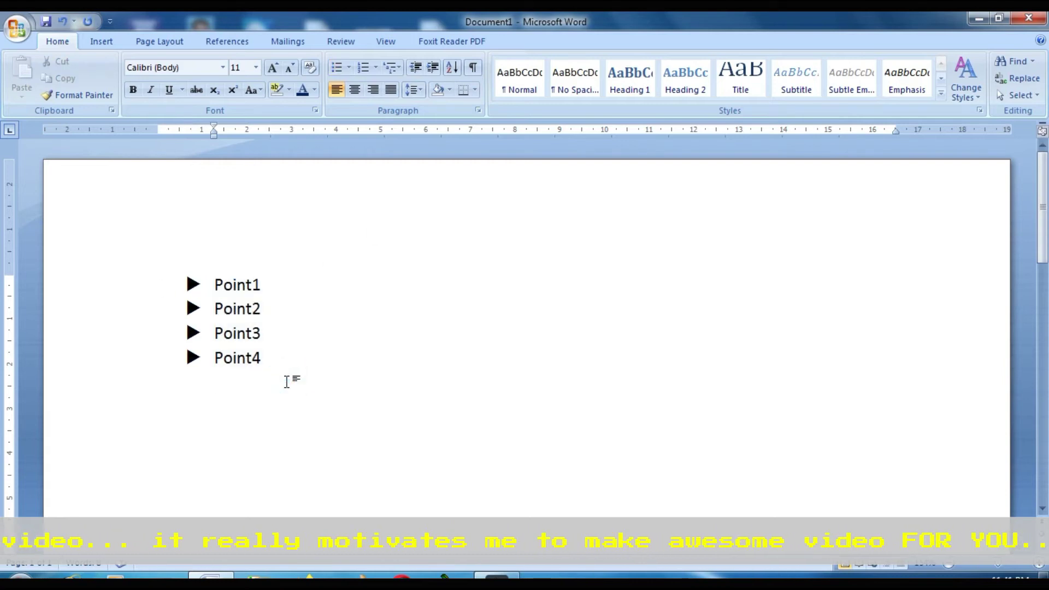
click(271, 357)
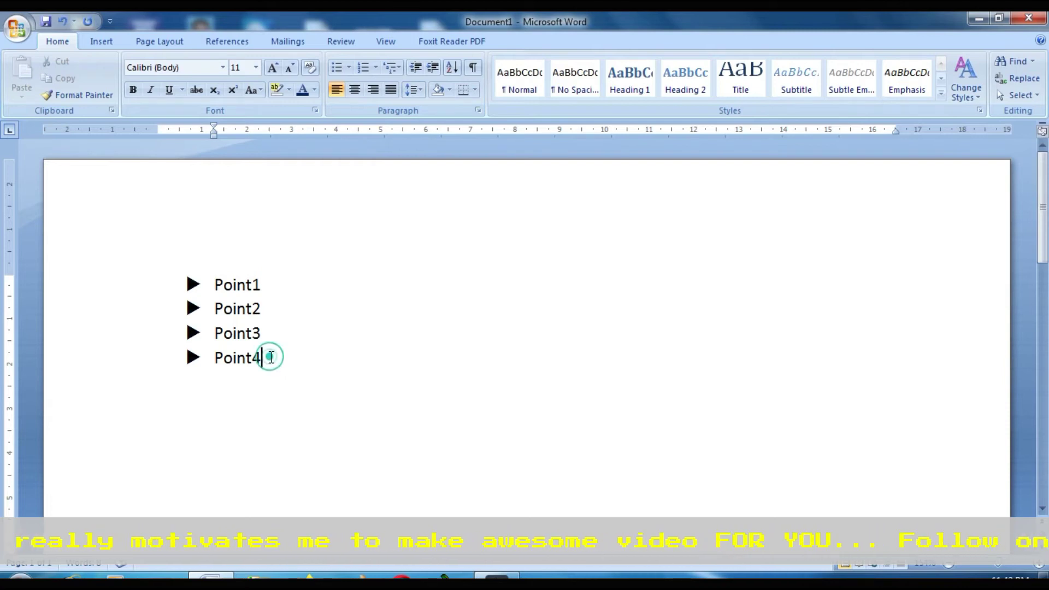
drag(270, 358, 215, 291)
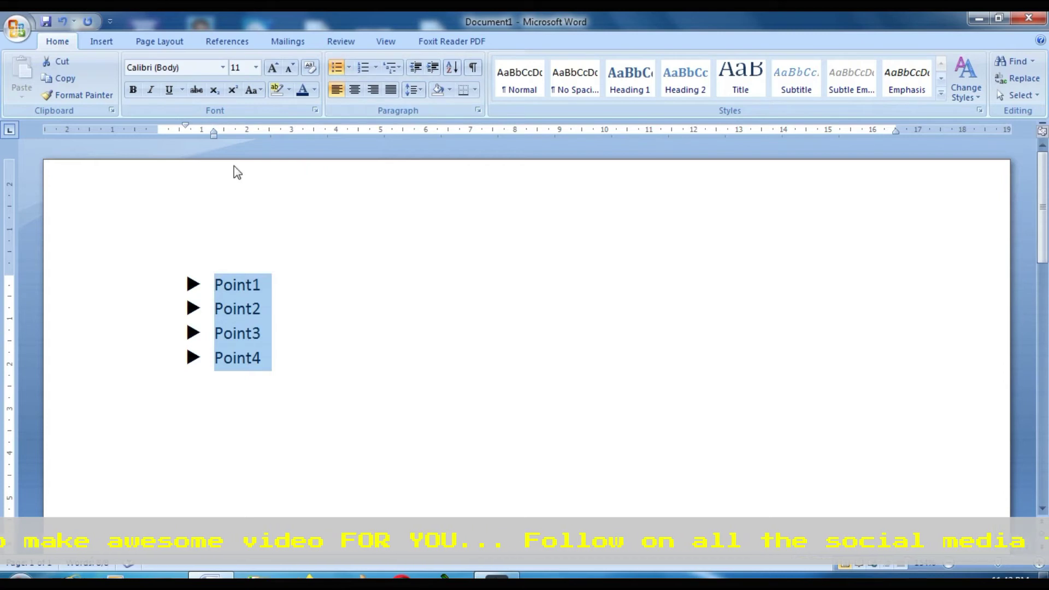
click(376, 68)
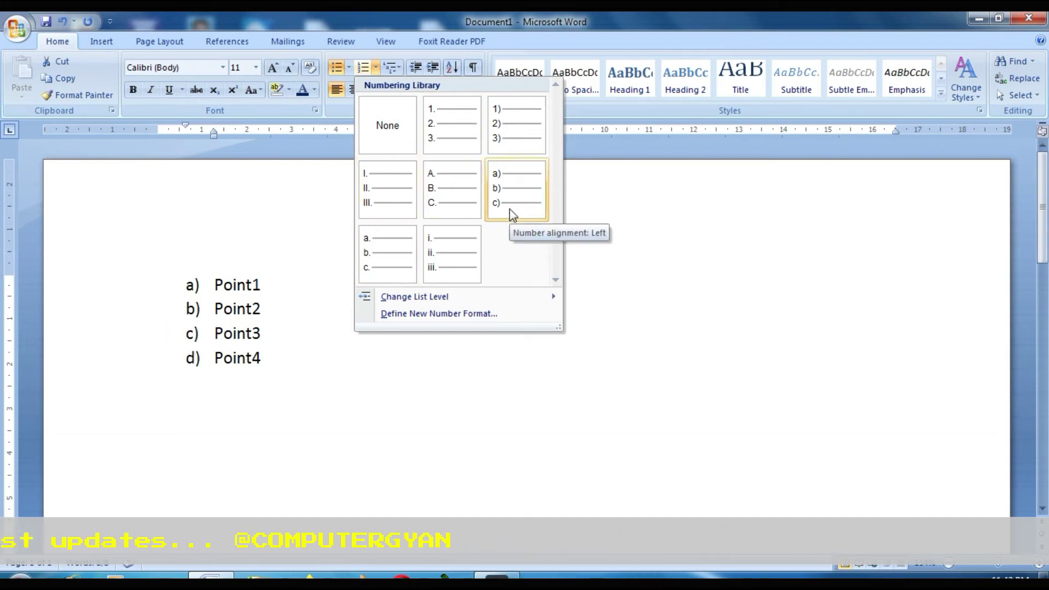
click(460, 136)
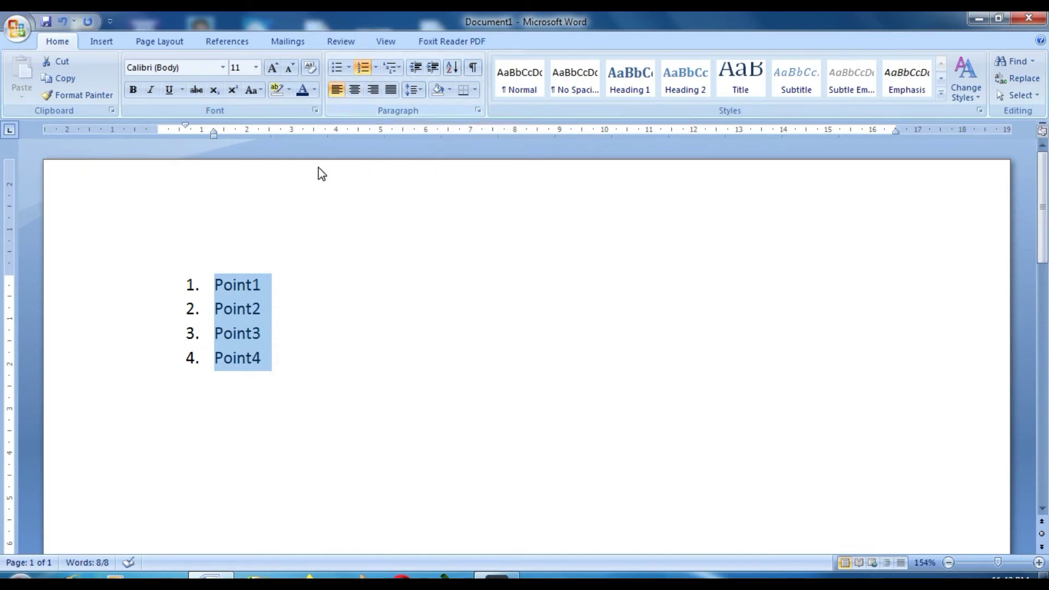
click(284, 361)
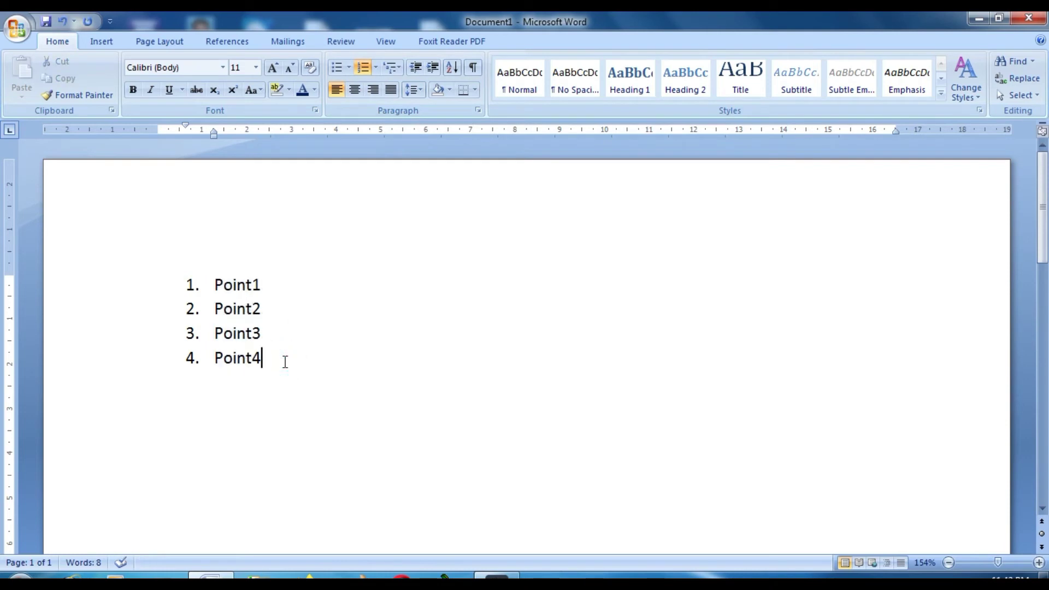
Add Point5 as a fifth item below Point4, leaving no extra numbered line
key(Return)
text(point5)
key(Return)
key(BackSpace)
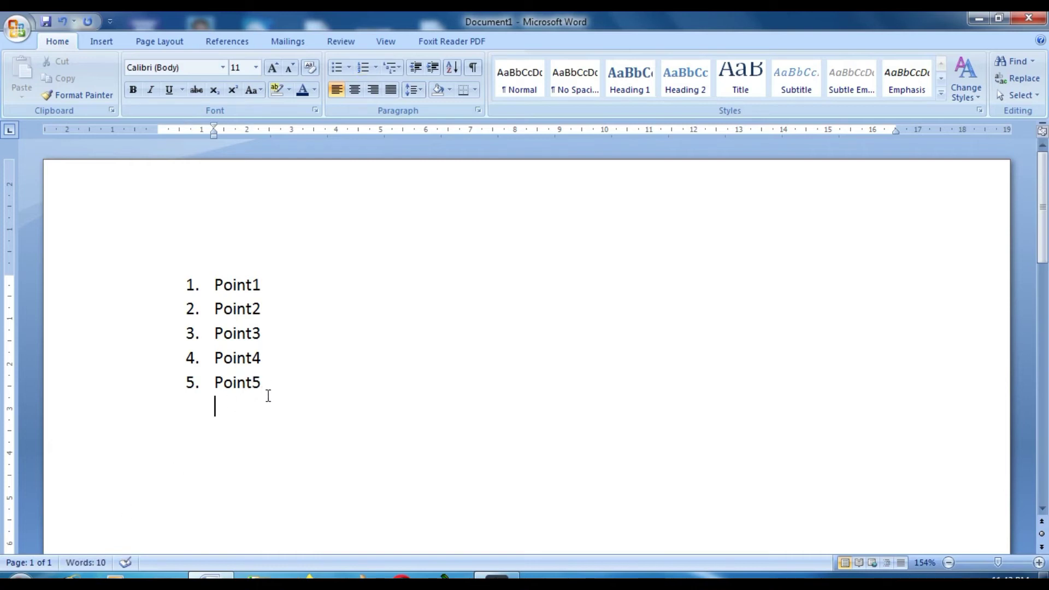
Select Point1 through Point5 and remove their numbering
mouse_move(268, 385)
mouse_down()
mouse_move(224, 356)
mouse_move(200, 286)
mouse_up()
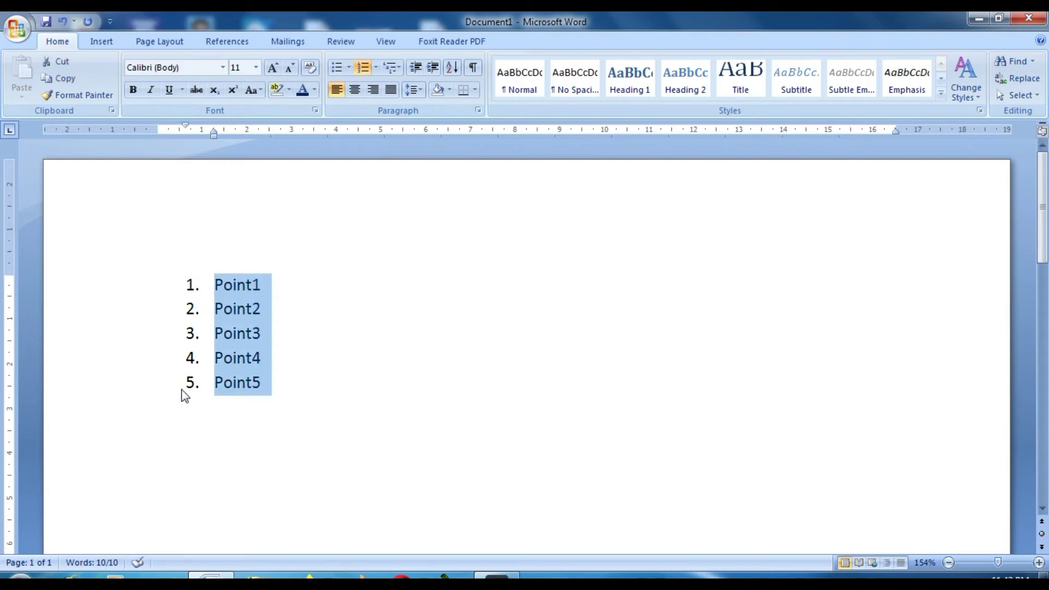
click(370, 68)
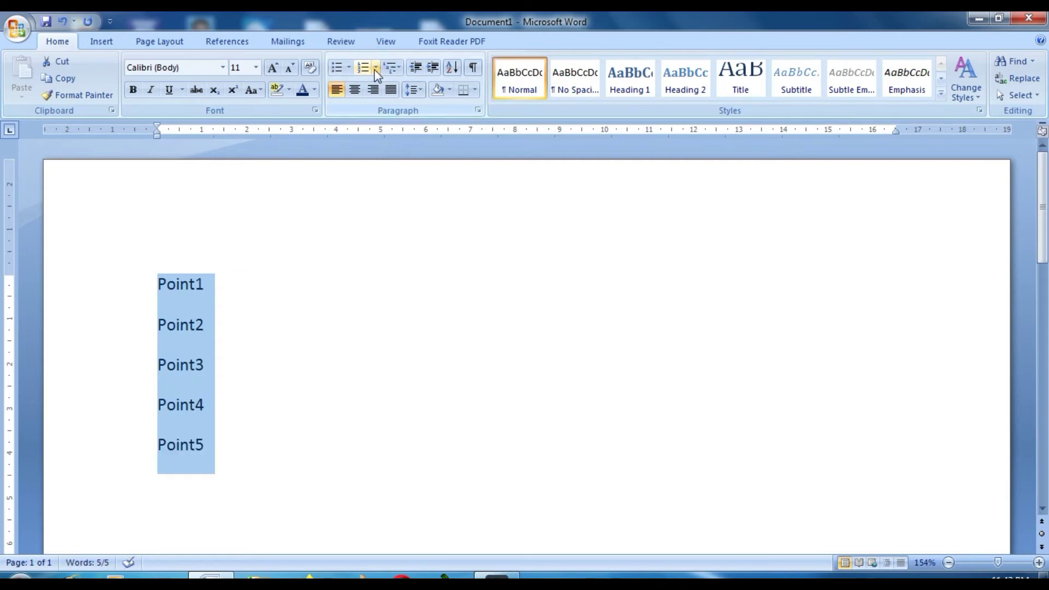
click(374, 68)
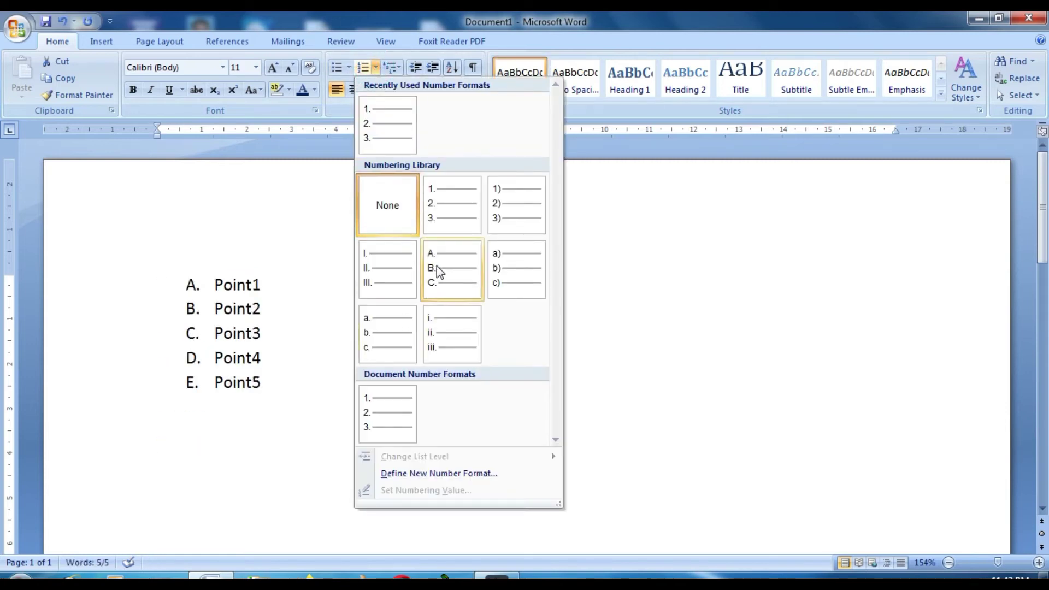
Number the five points i. to v. with lowercase roman numerals
click(437, 347)
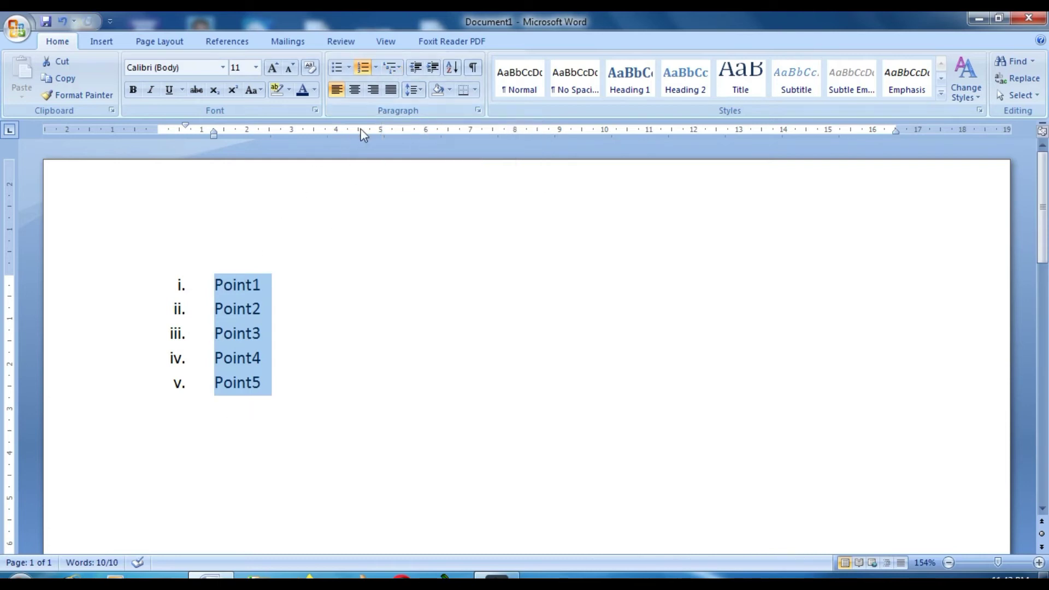
click(401, 69)
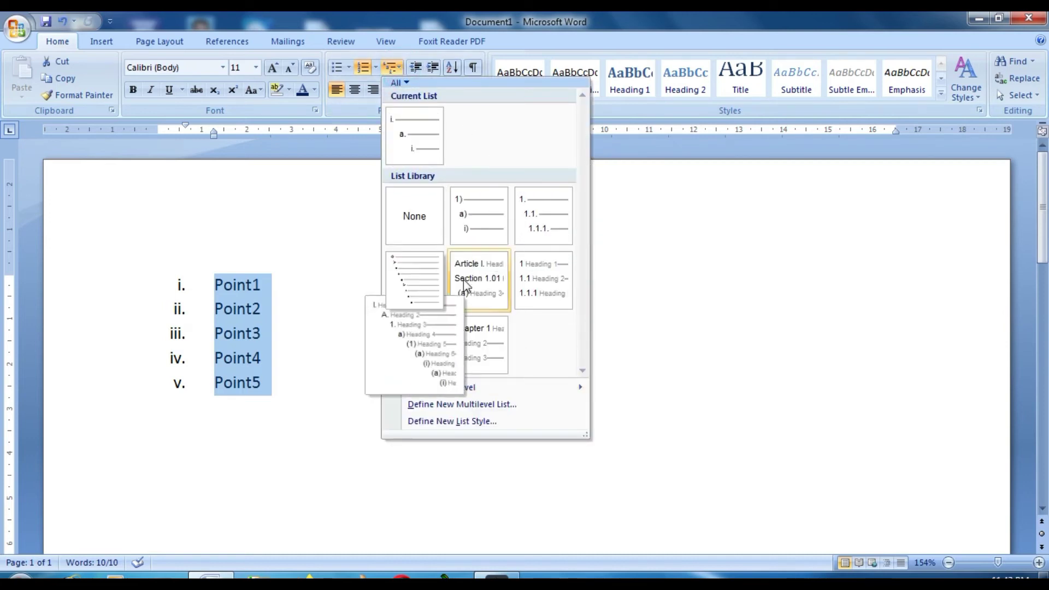
Apply the 1. / 1.1. / 1.1.1. multilevel list so the points read 1. to 5
click(545, 218)
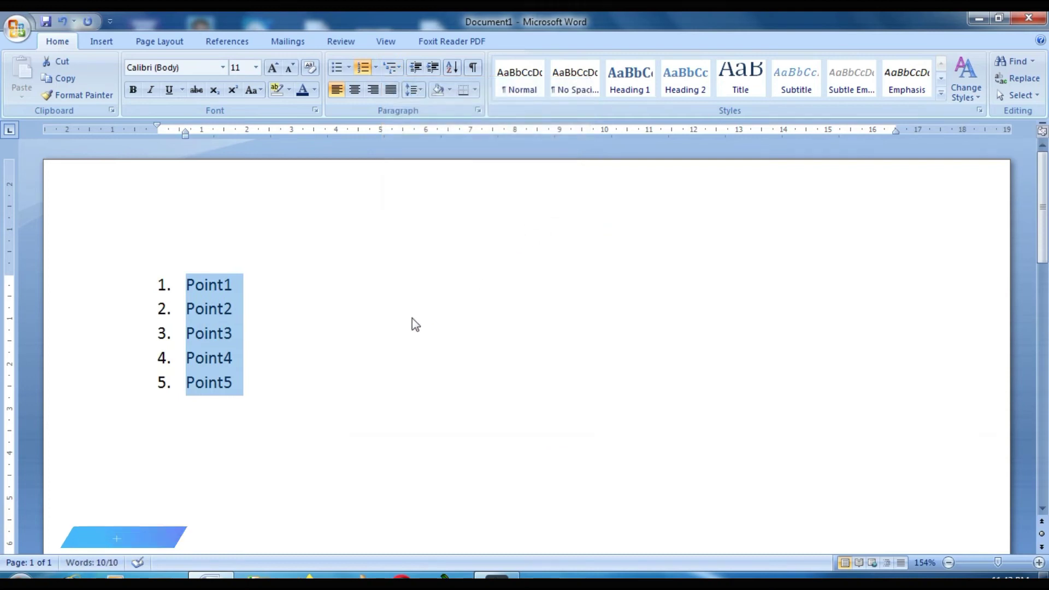
click(245, 384)
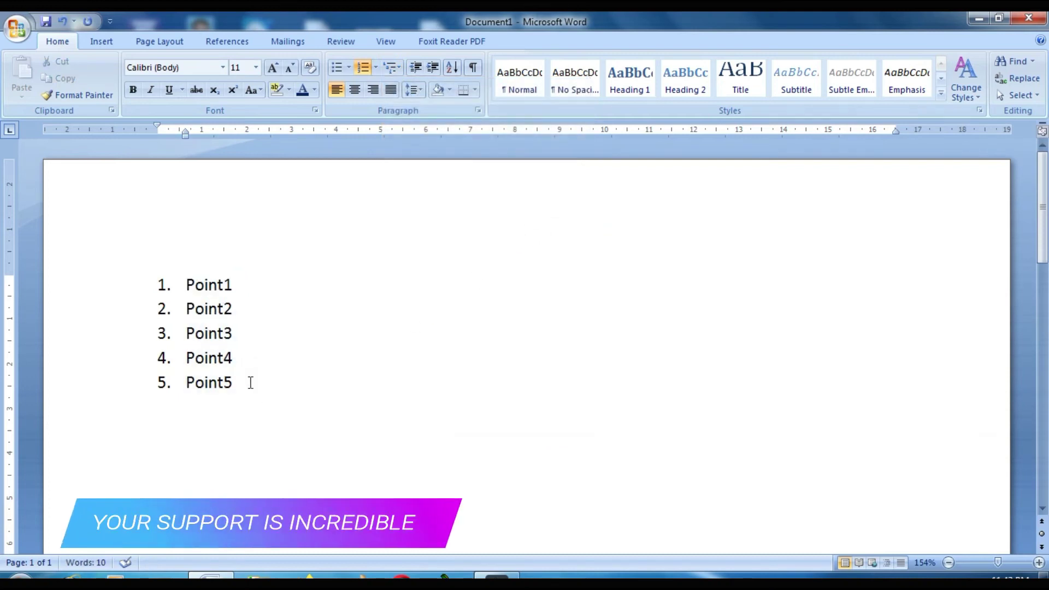
key(Return)
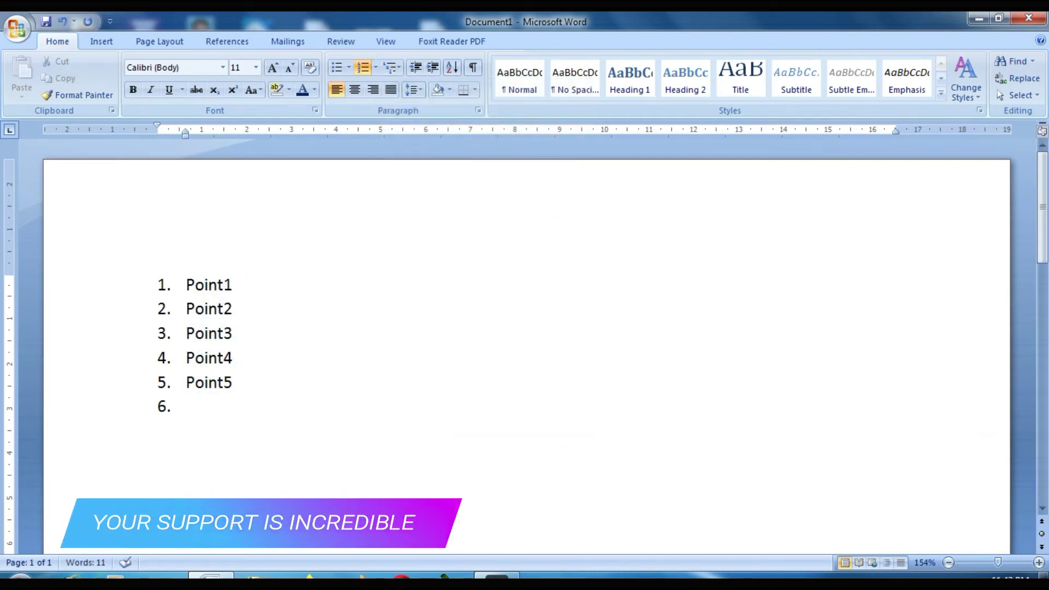
key(BackSpace)
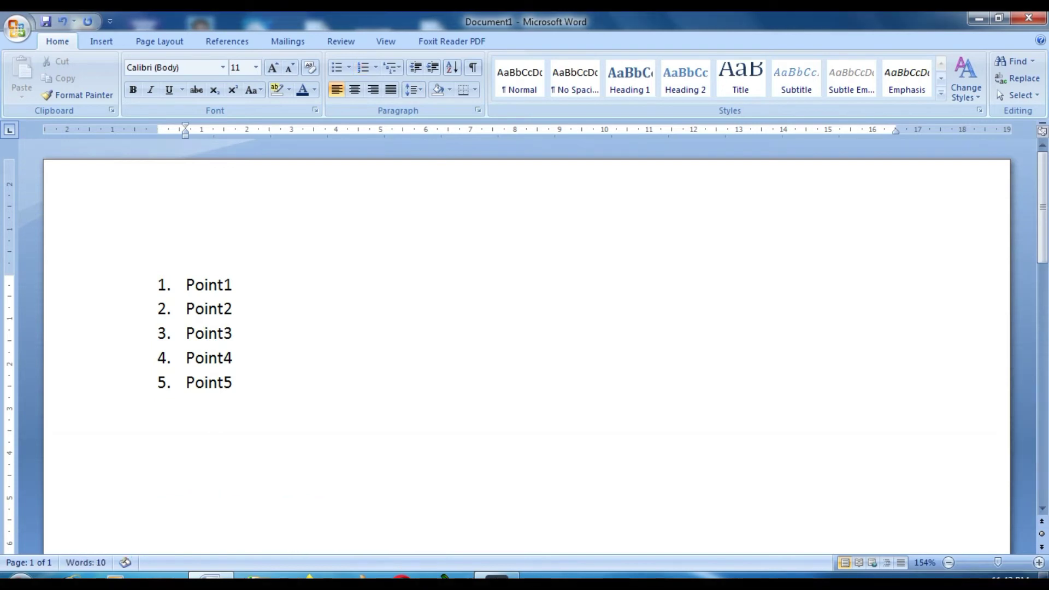
Below Point5, indent a new line and type Subpoint1, Subpoint2, Subpoint3 as items 5.1–5.3
click(257, 385)
key(Return)
key(Tab)
text(subp)
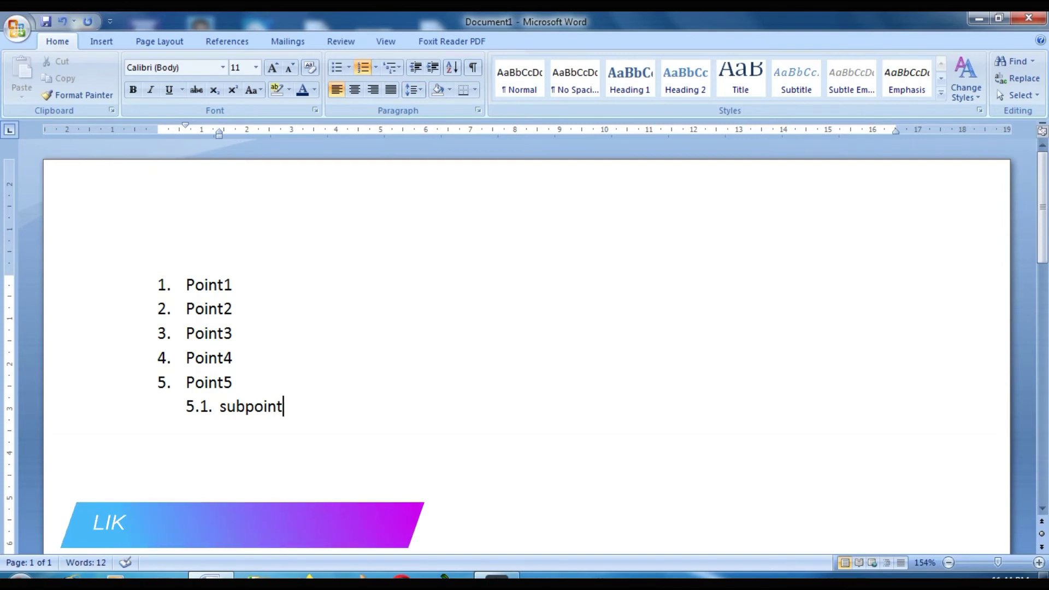
text(1)
key(Return)
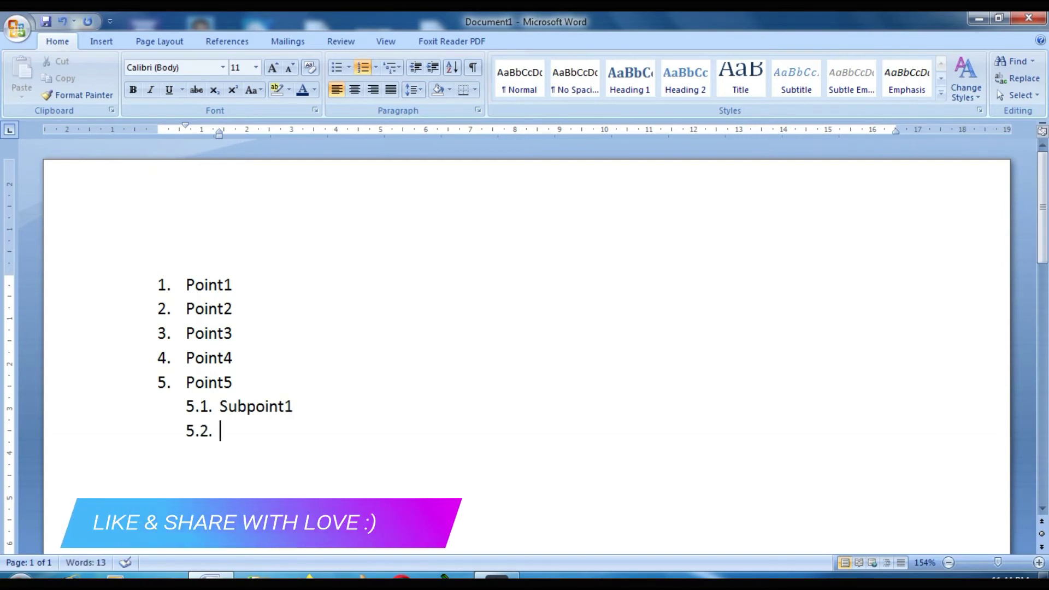
text(sub)
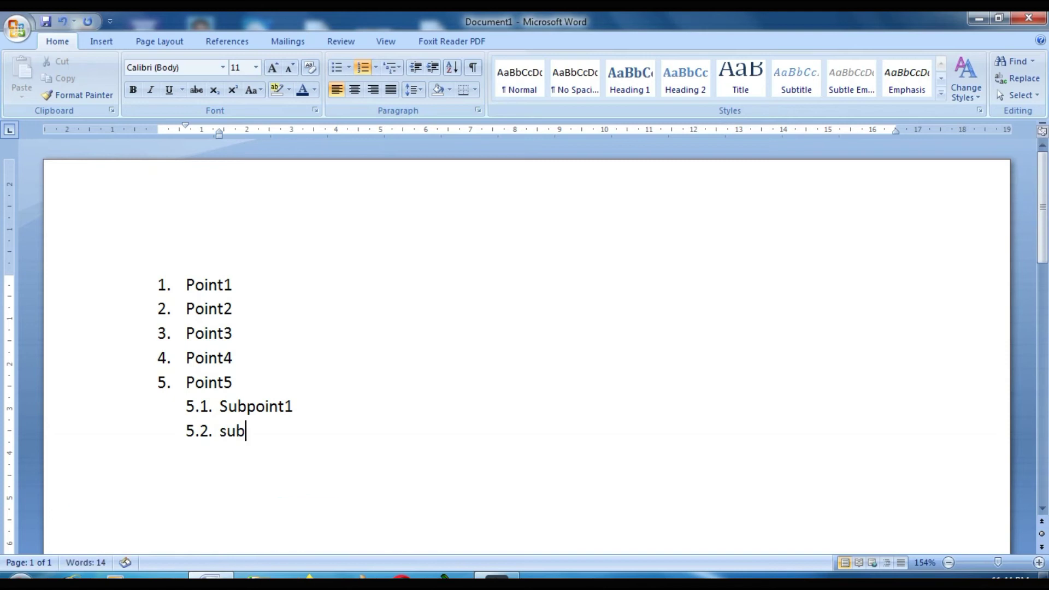
text(point2)
key(Return)
text(subpoin)
key(BackSpace)
text(nt3)
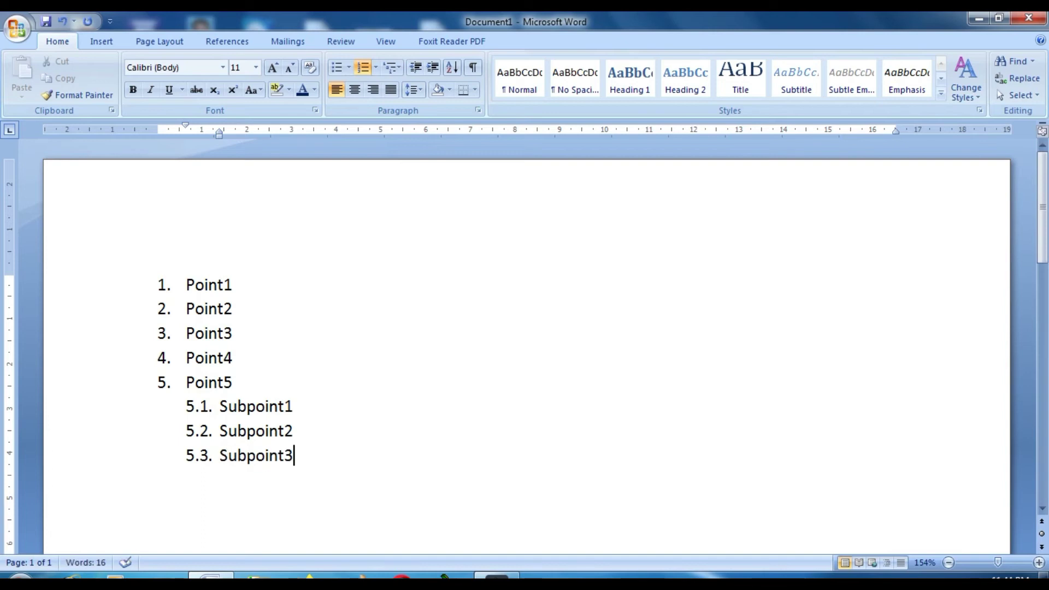
Add a demoted 1.1 item under Point1 reading Subpoint1
click(238, 288)
key(Return)
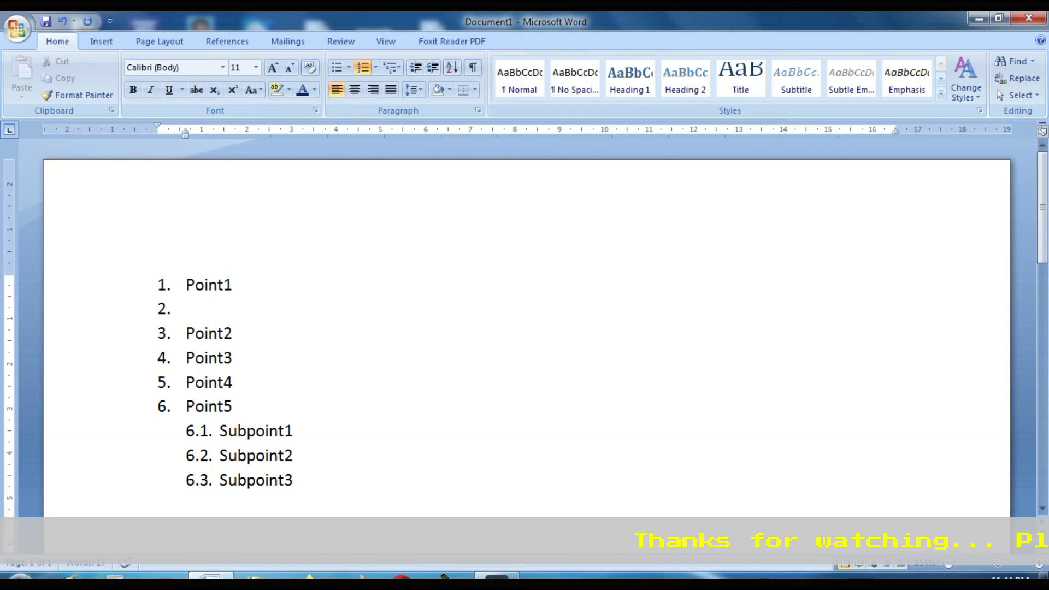
key(Tab)
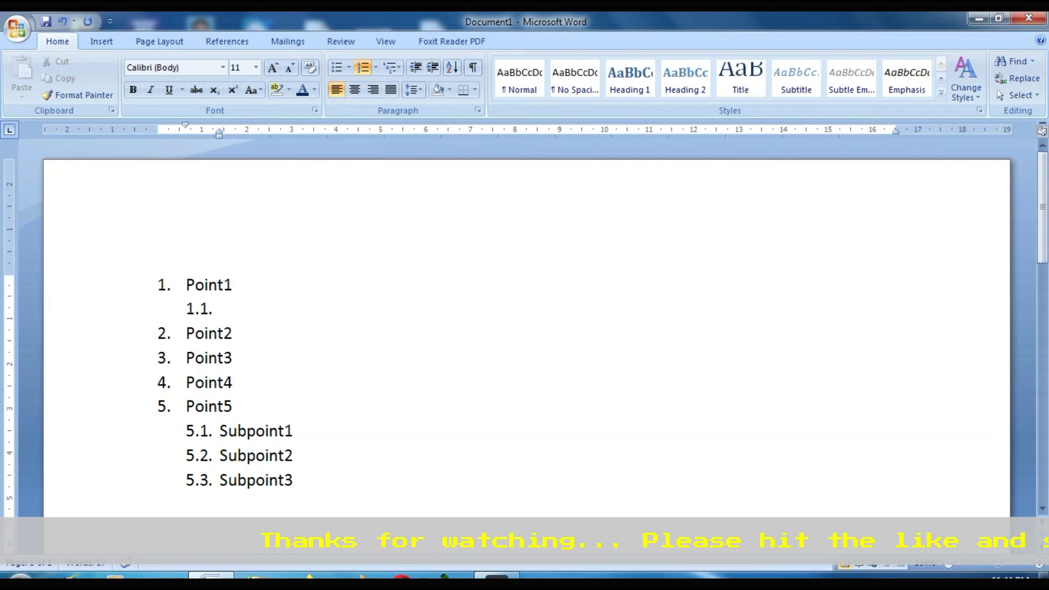
text(sub)
text(oint1)
Add Subpoint2 and Subpoint3 as items 1.2 and 1.3, then delete the empty 1.4 item
key(Return)
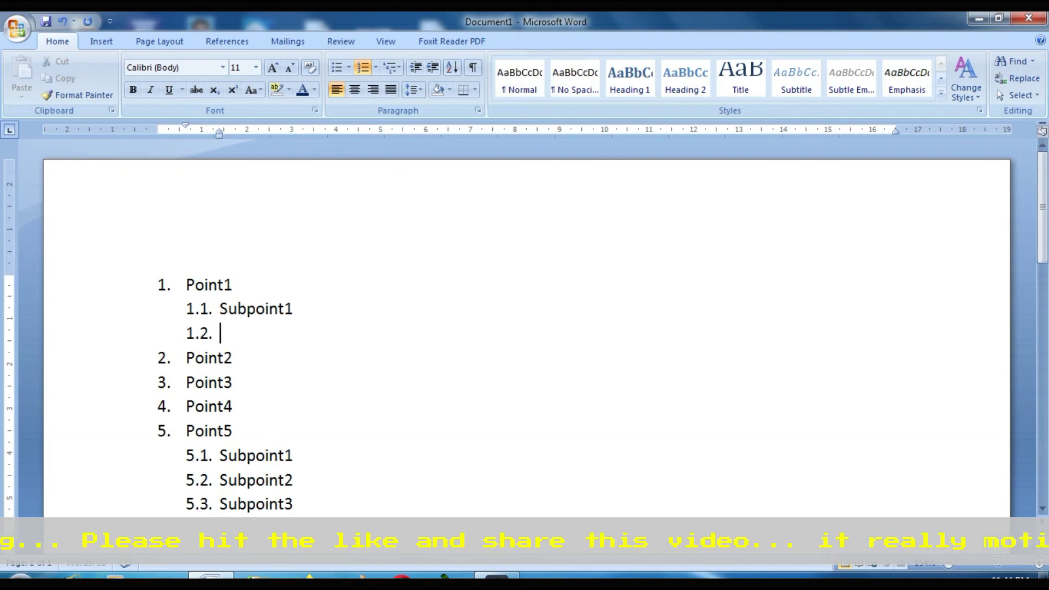
text(sub)
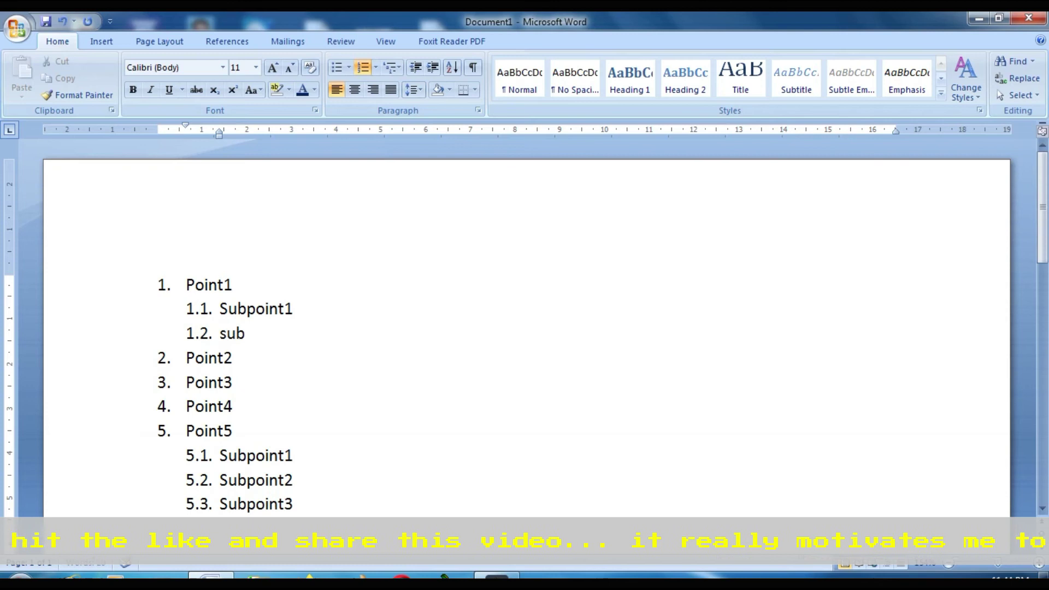
text(point)
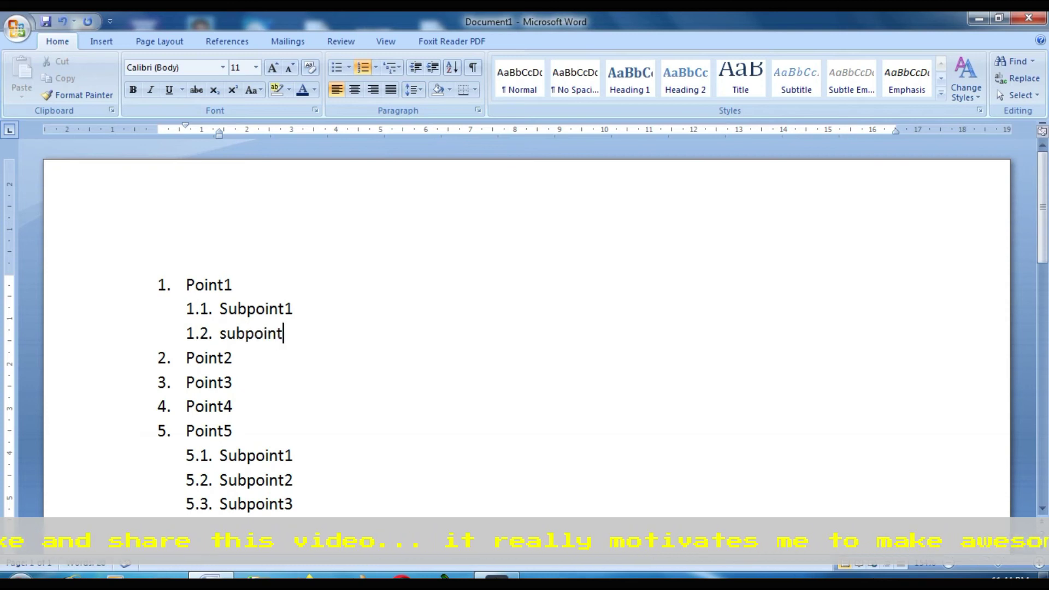
text(2)
key(Return)
text(subpoint3)
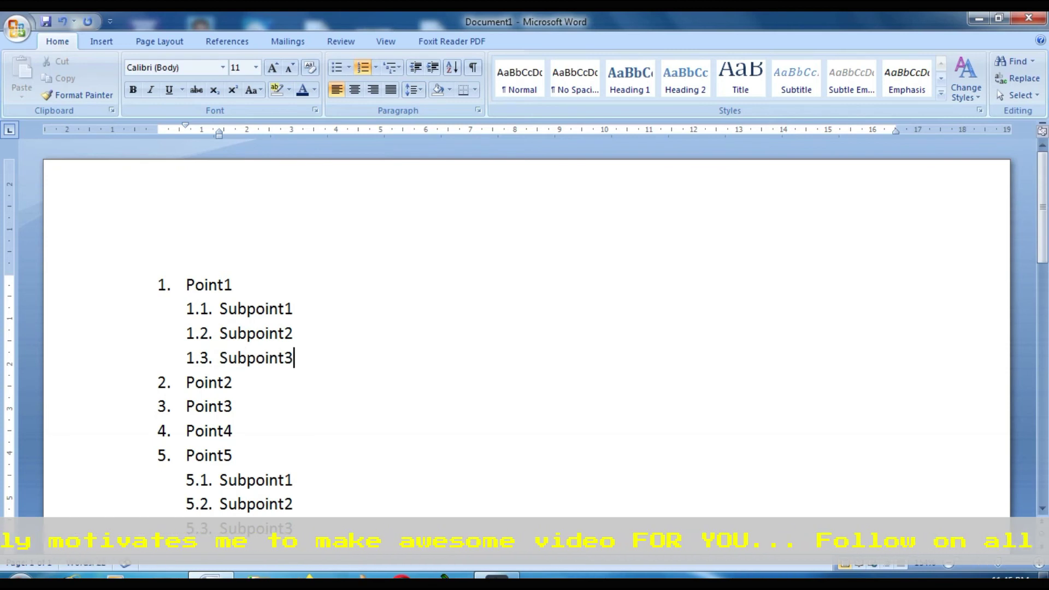
scroll(276, 397, down, 1)
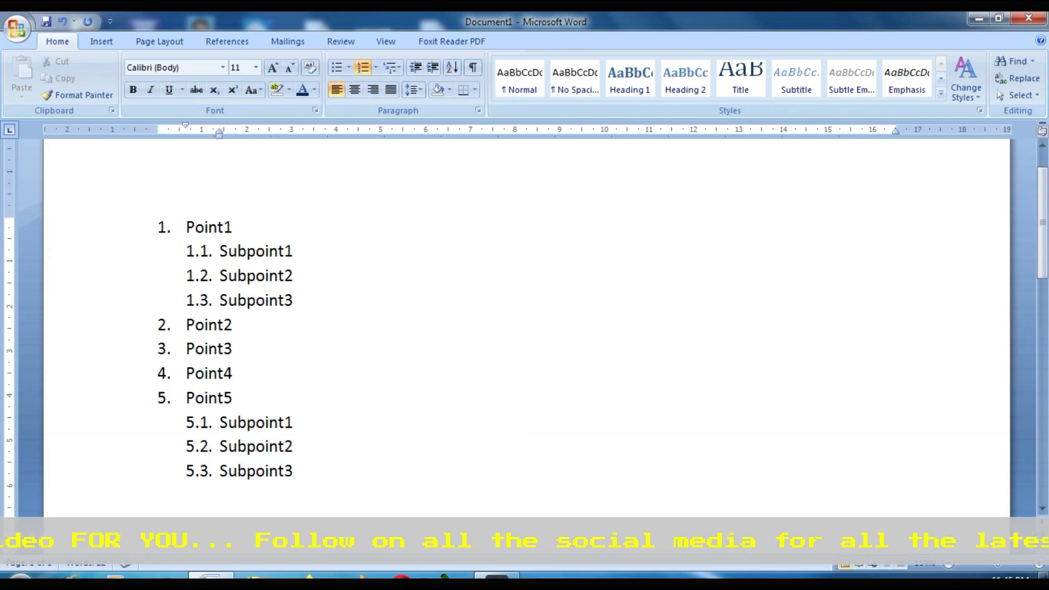
key(Return)
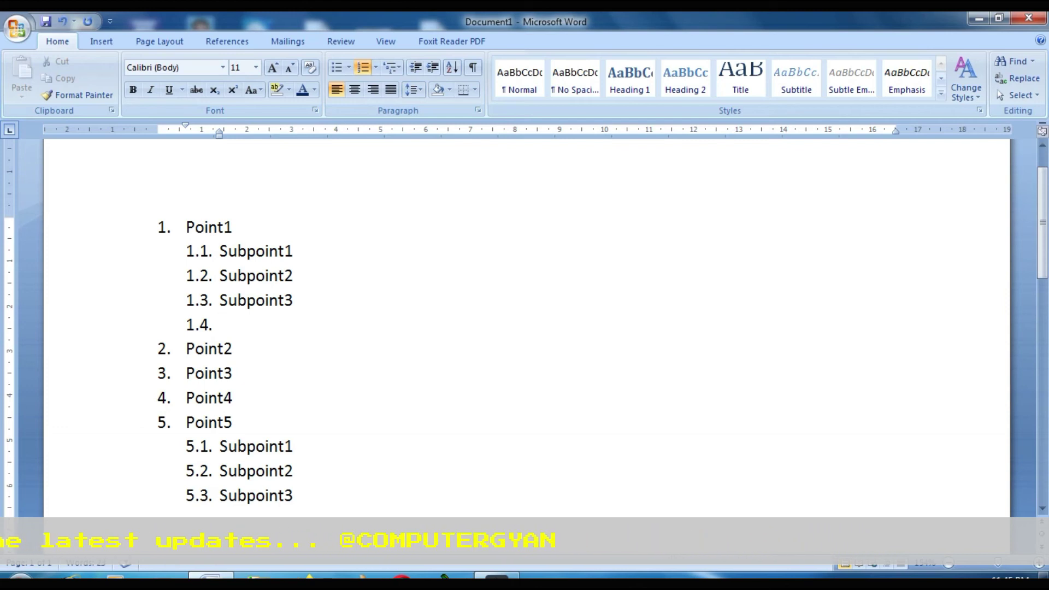
key(Delete)
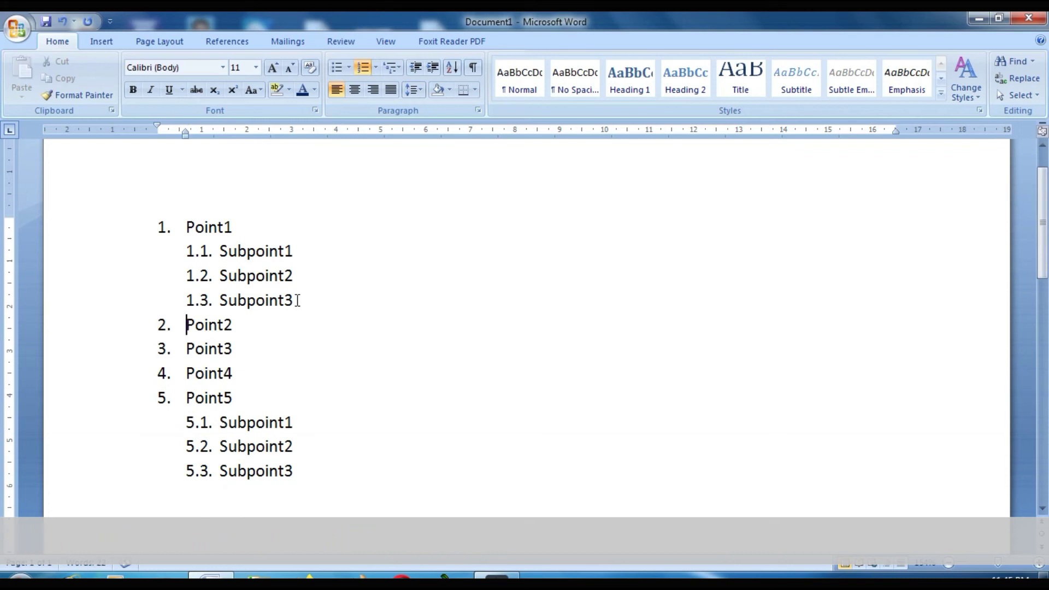
Try setting Point1's subpoints to Multilevel List None, then undo it
drag(297, 300, 273, 246)
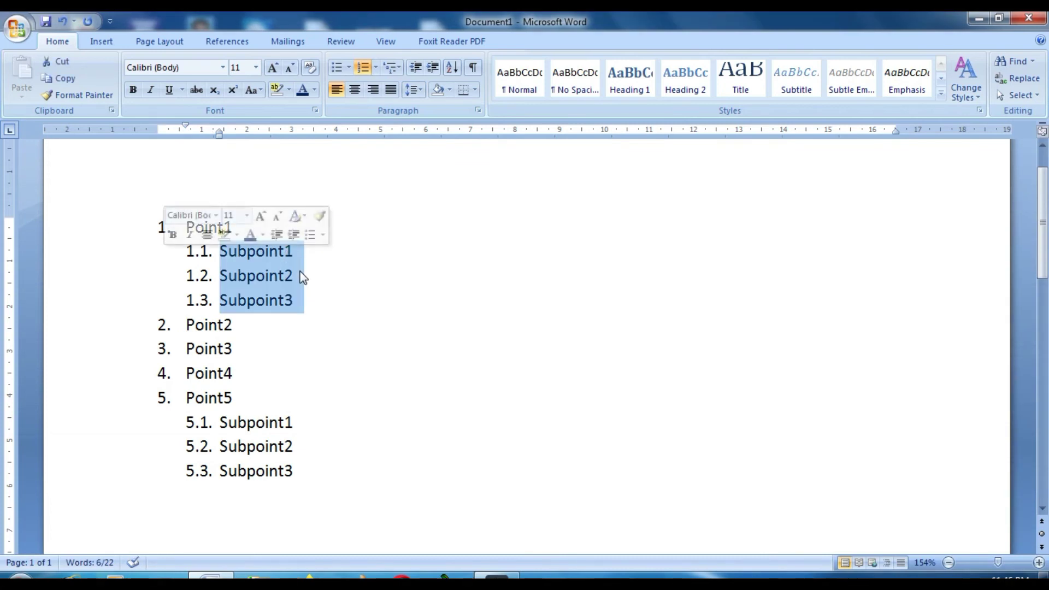
click(397, 69)
click(411, 233)
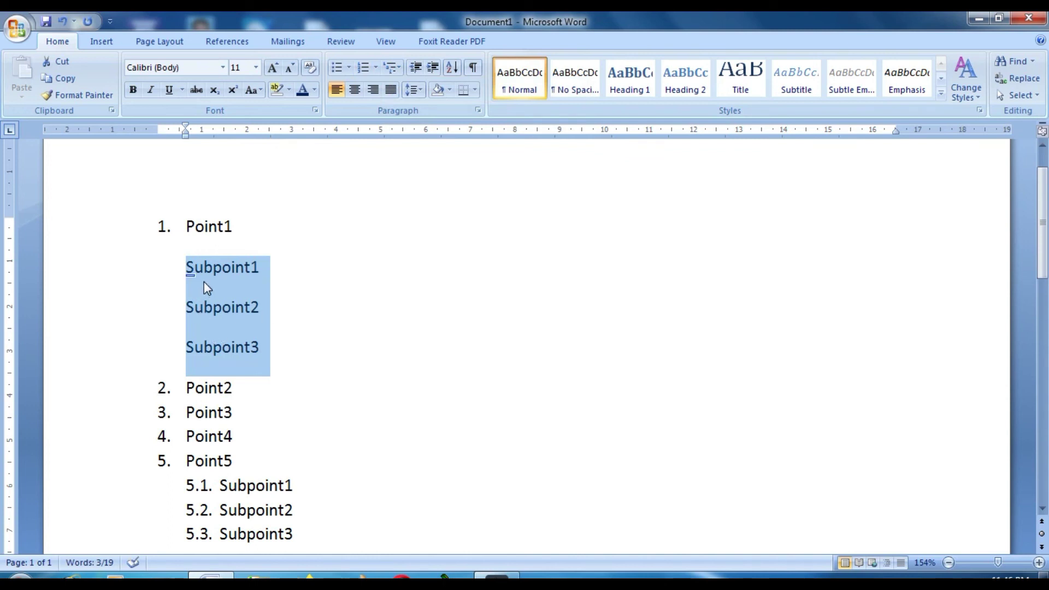
key(ctrl+z)
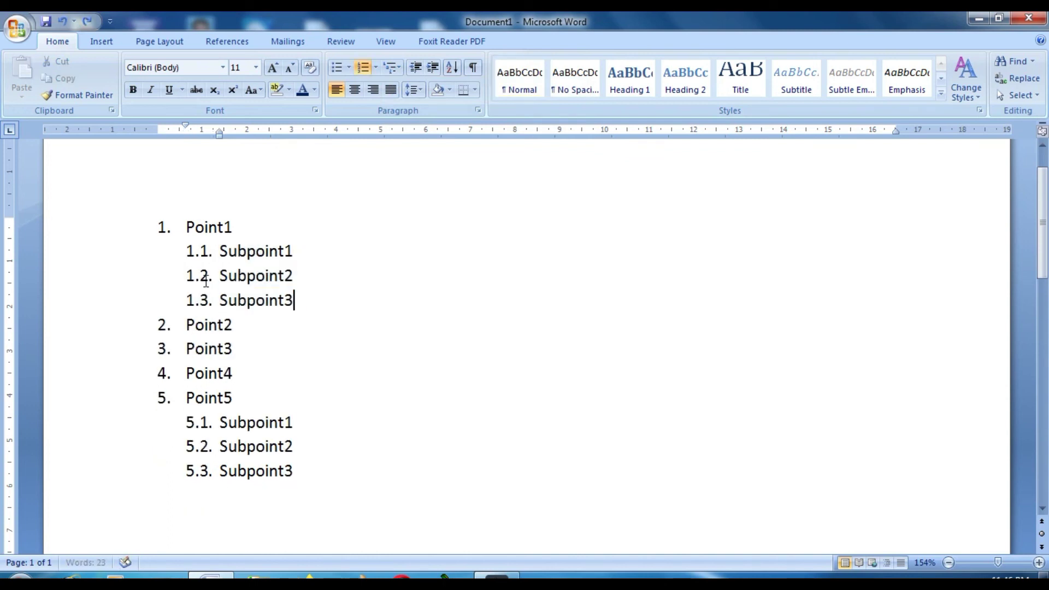
Delete the subpoint lines from the list and select Point1 through Point5
key(Return)
mouse_move(220, 250)
mouse_down()
mouse_move(267, 335)
mouse_move(280, 400)
mouse_up()
key(Delete)
key(Delete)
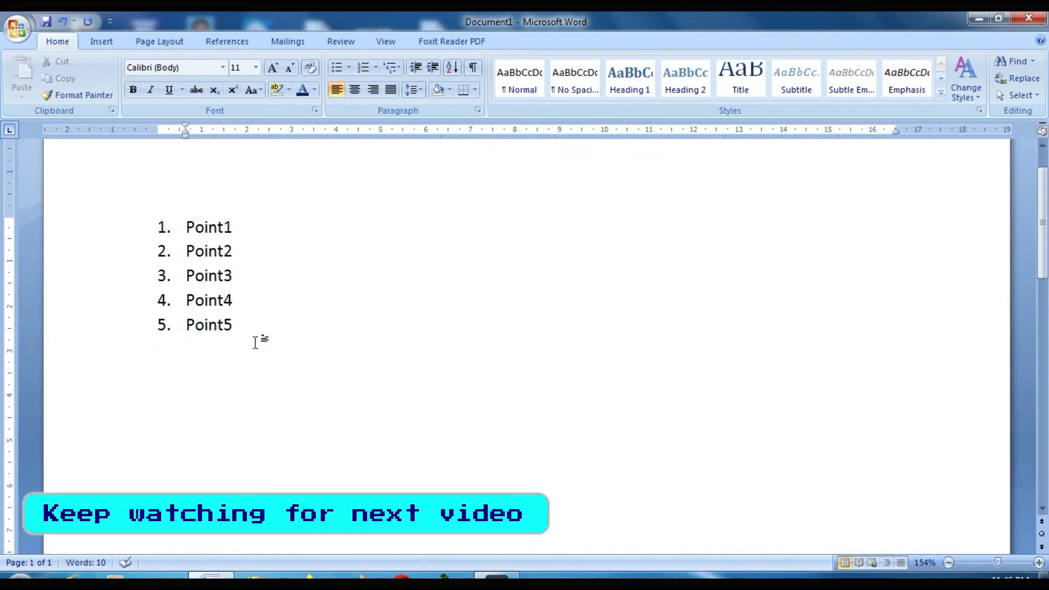
click(224, 325)
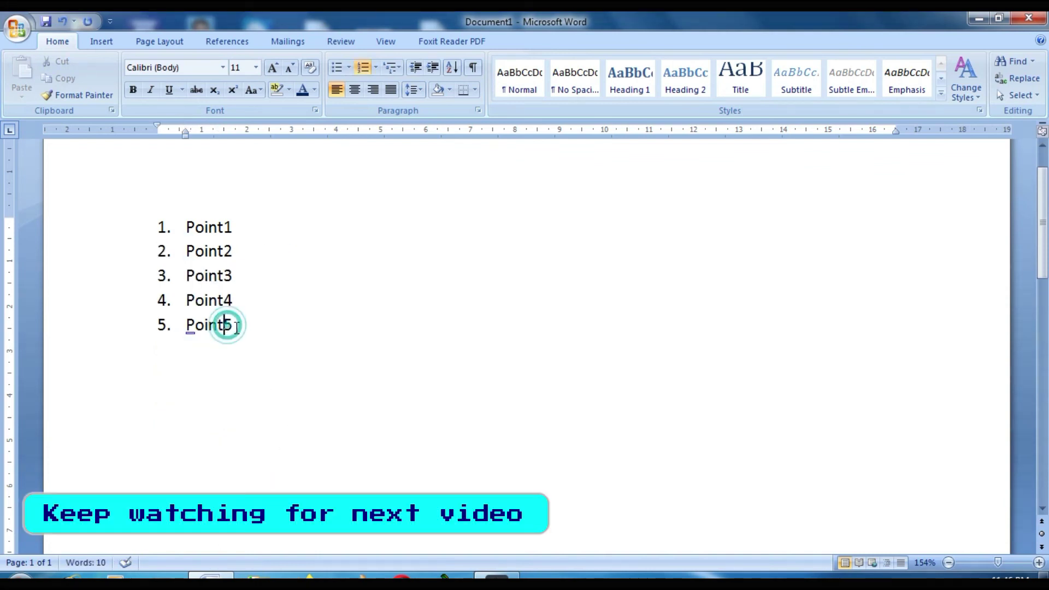
mouse_move(232, 327)
mouse_down()
mouse_move(220, 321)
mouse_move(189, 229)
mouse_up()
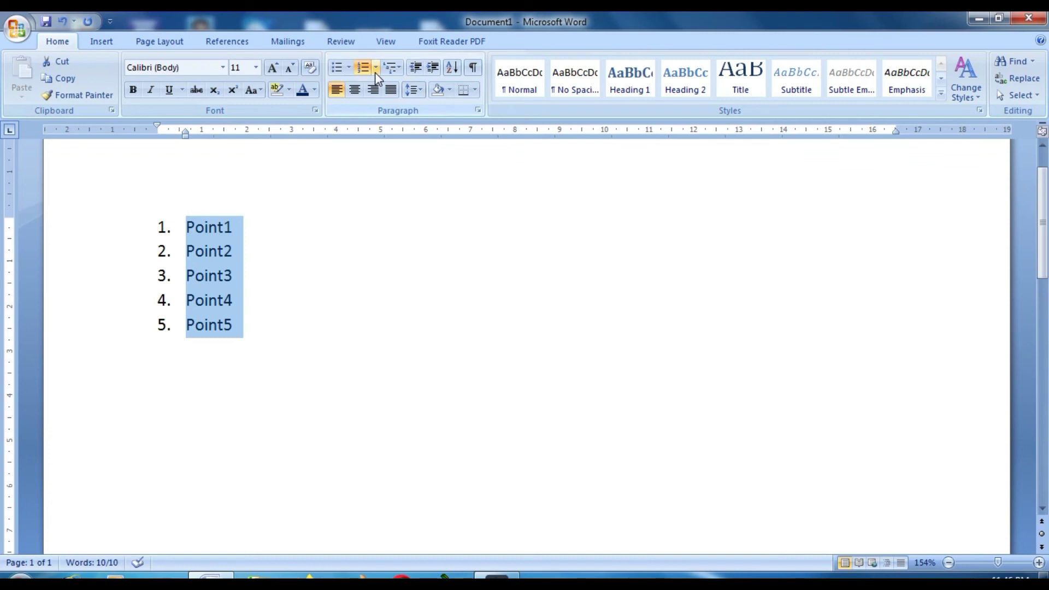
Set both Numbering and Bullets to None for Point1–Point5
click(376, 68)
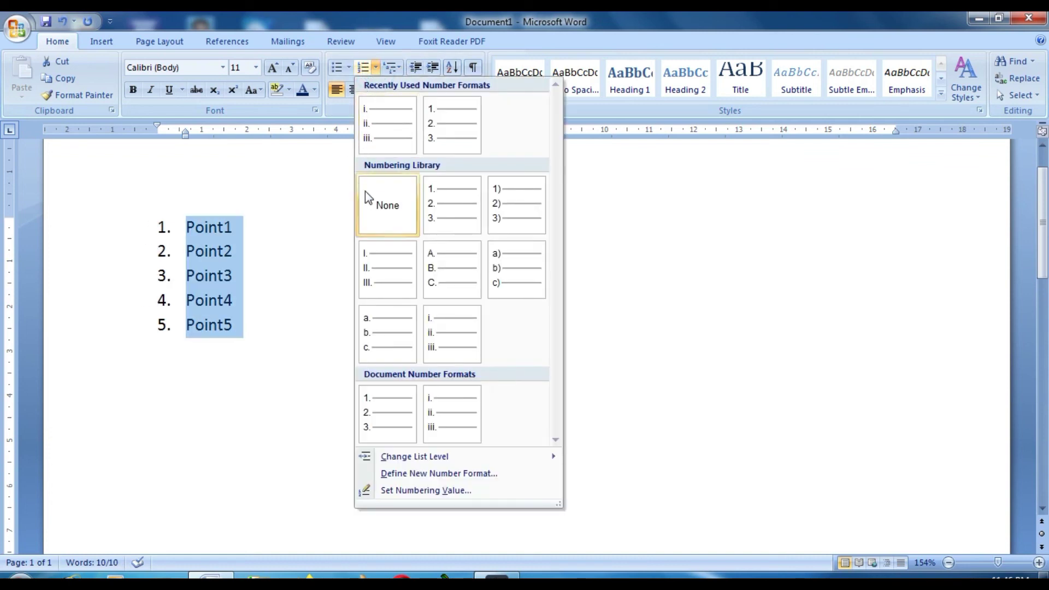
click(389, 208)
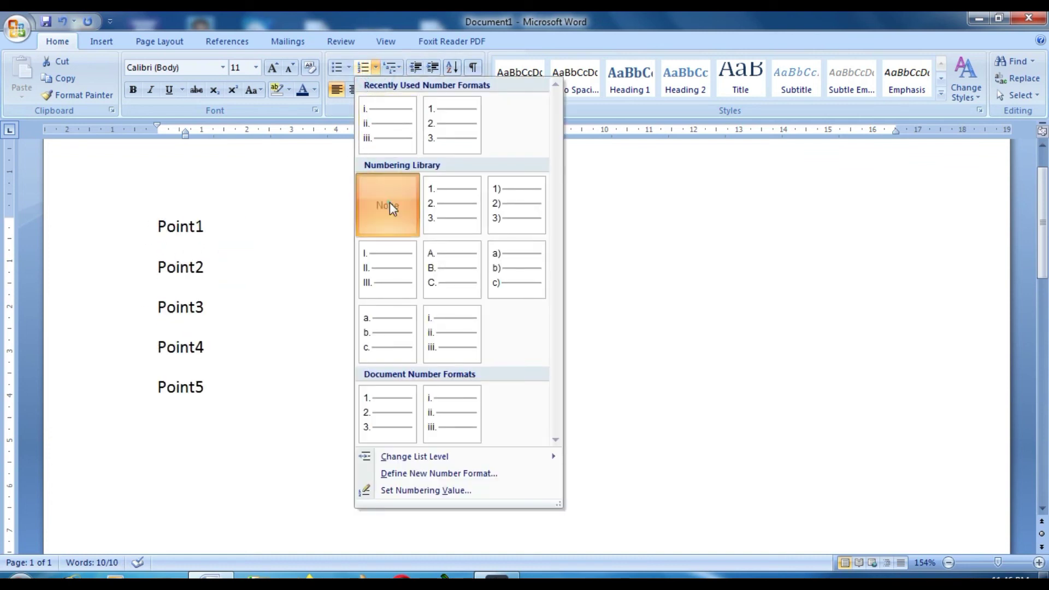
click(349, 68)
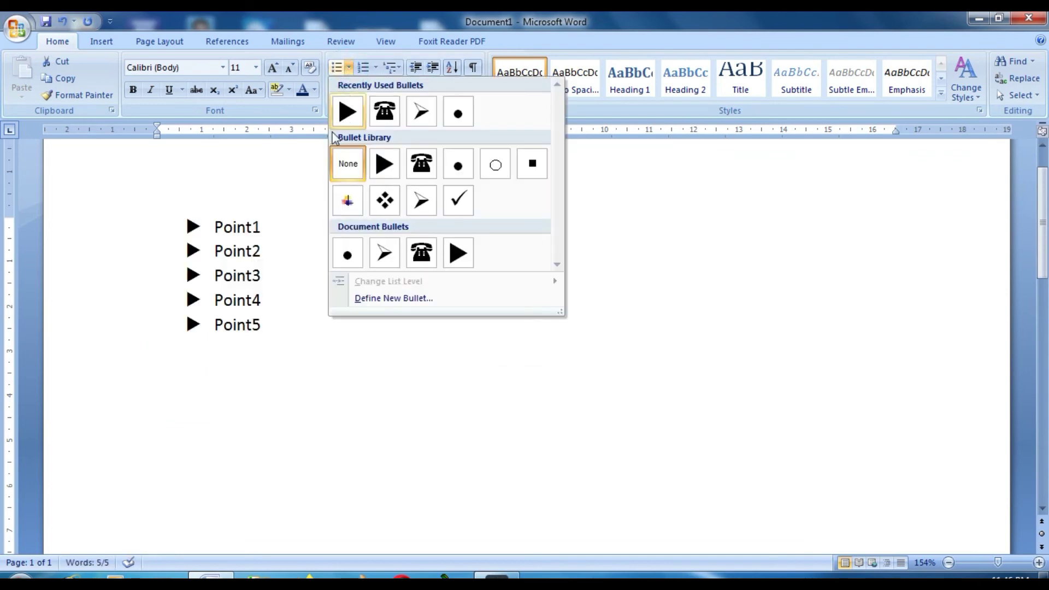
click(348, 164)
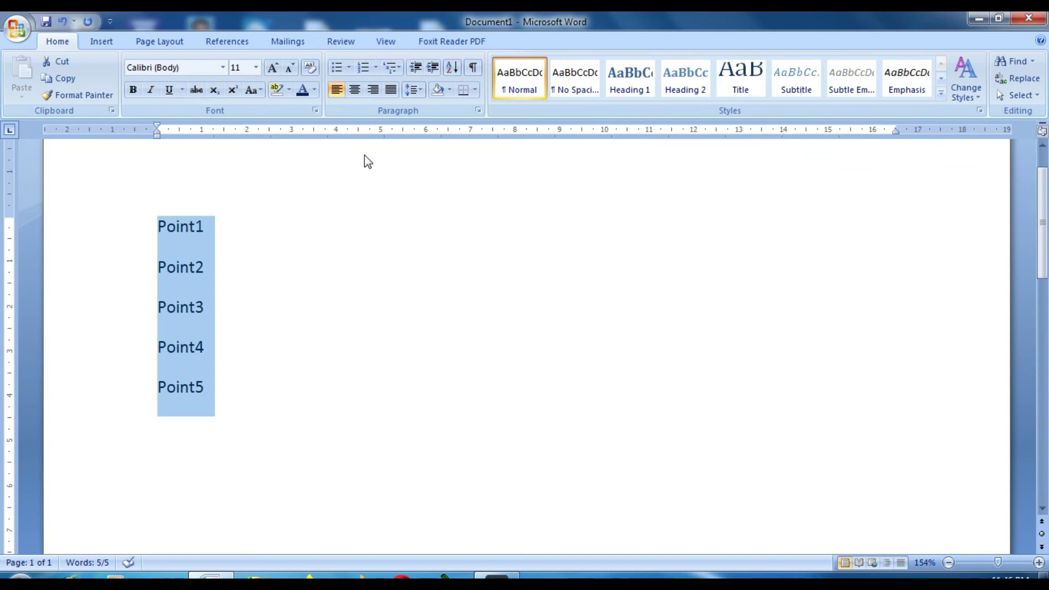
Reselect the five lines Point1 through Point5
click(244, 366)
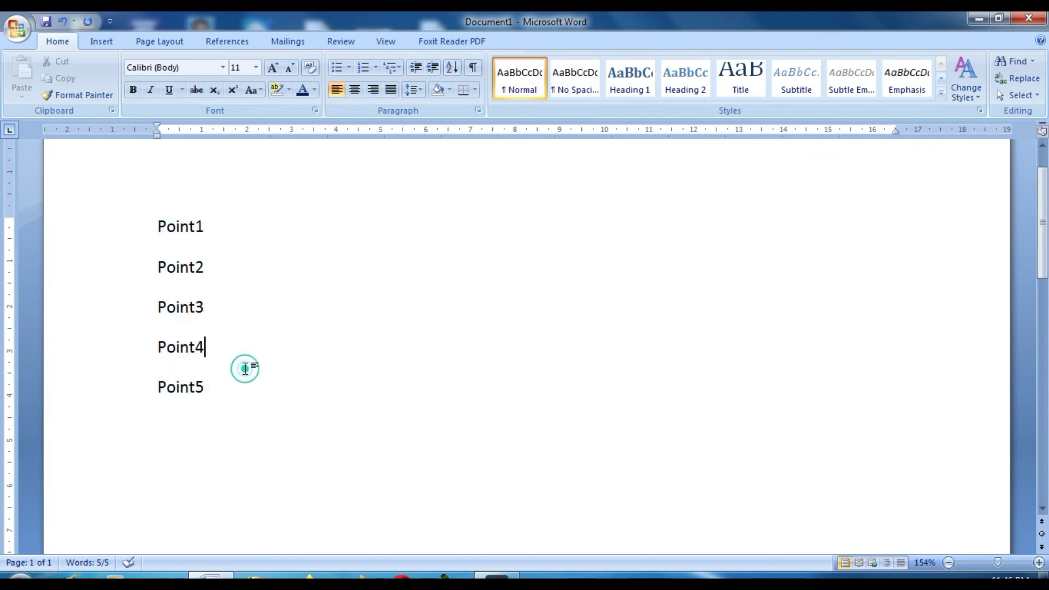
click(248, 399)
mouse_move(158, 226)
mouse_down()
mouse_move(218, 311)
mouse_move(225, 385)
mouse_up()
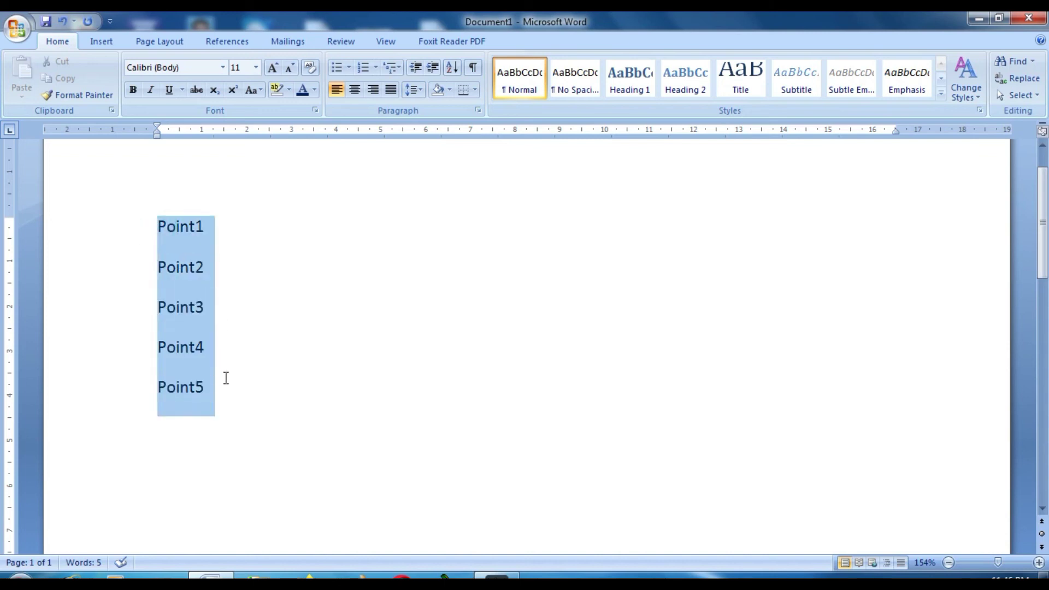
Give Point1–Point5 checkmark bullets, then switch them to 1. 2. 3. numbering
click(348, 67)
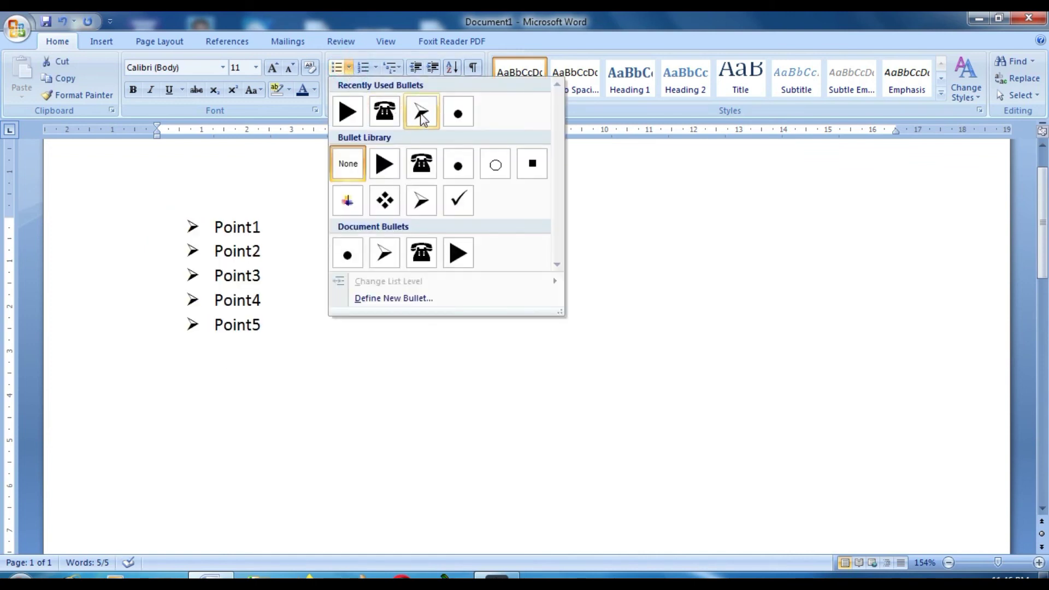
click(457, 201)
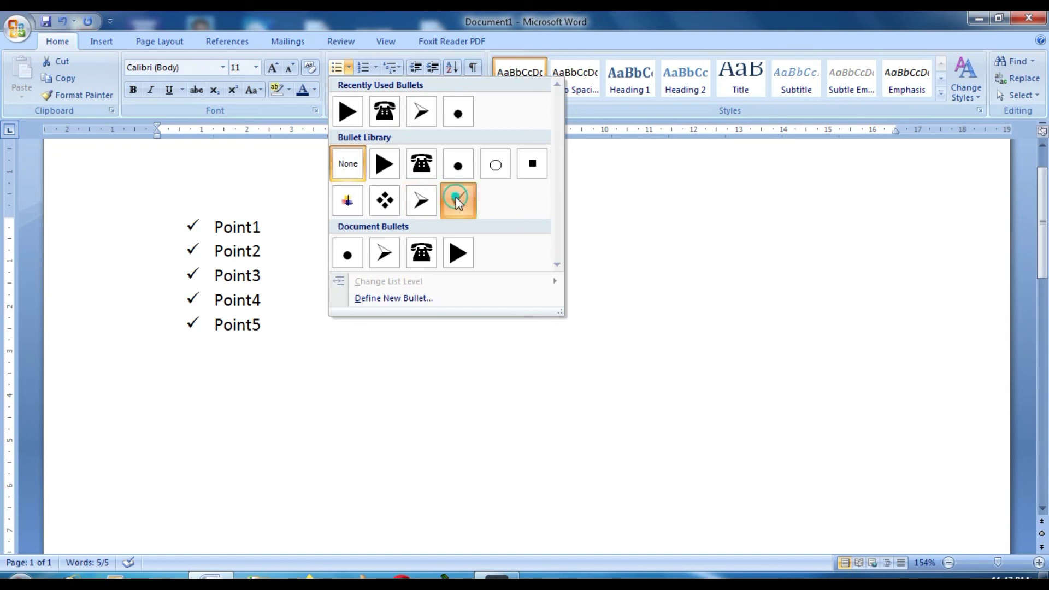
click(375, 73)
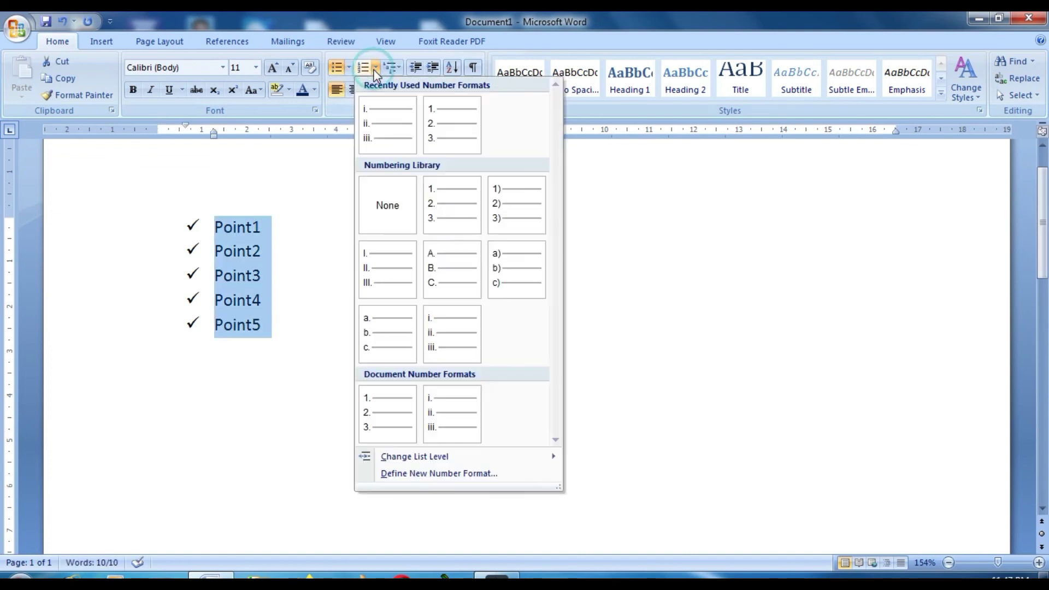
click(472, 215)
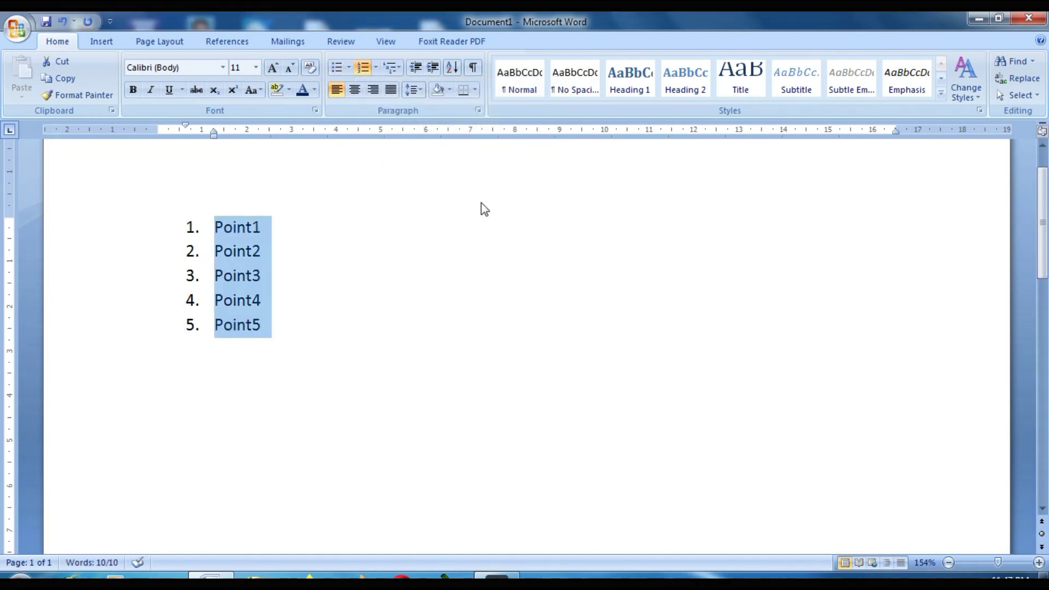